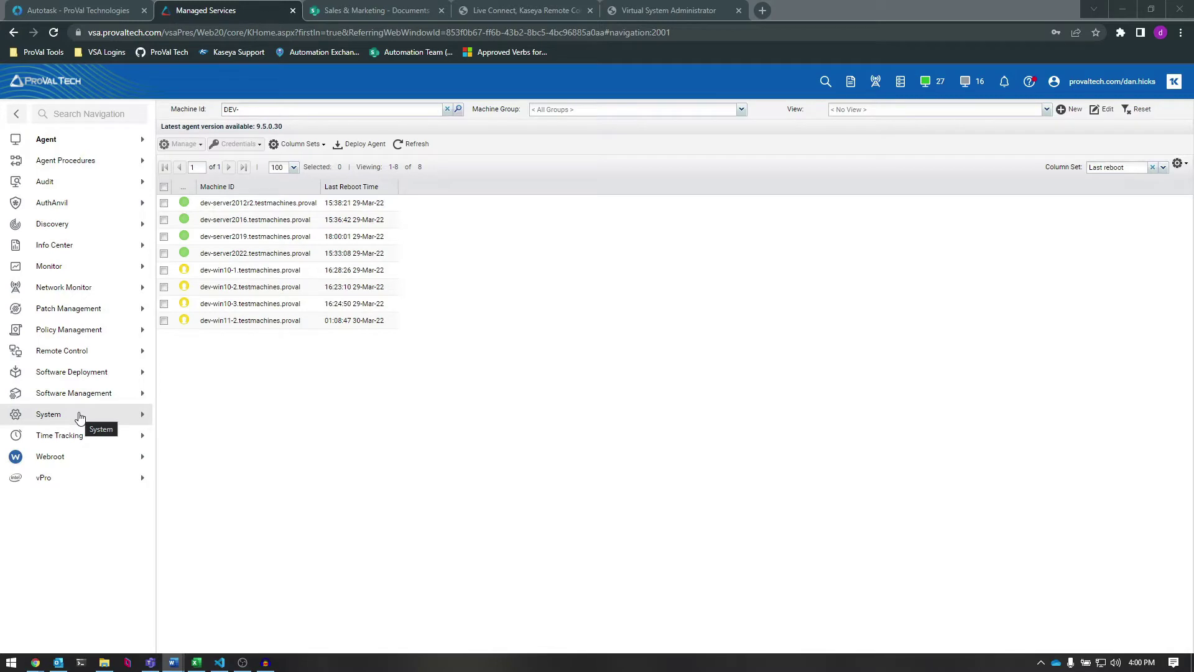
# - Dismiss the accidental browser context menu over the navigation panel
pyautogui.rightClick(80, 417)
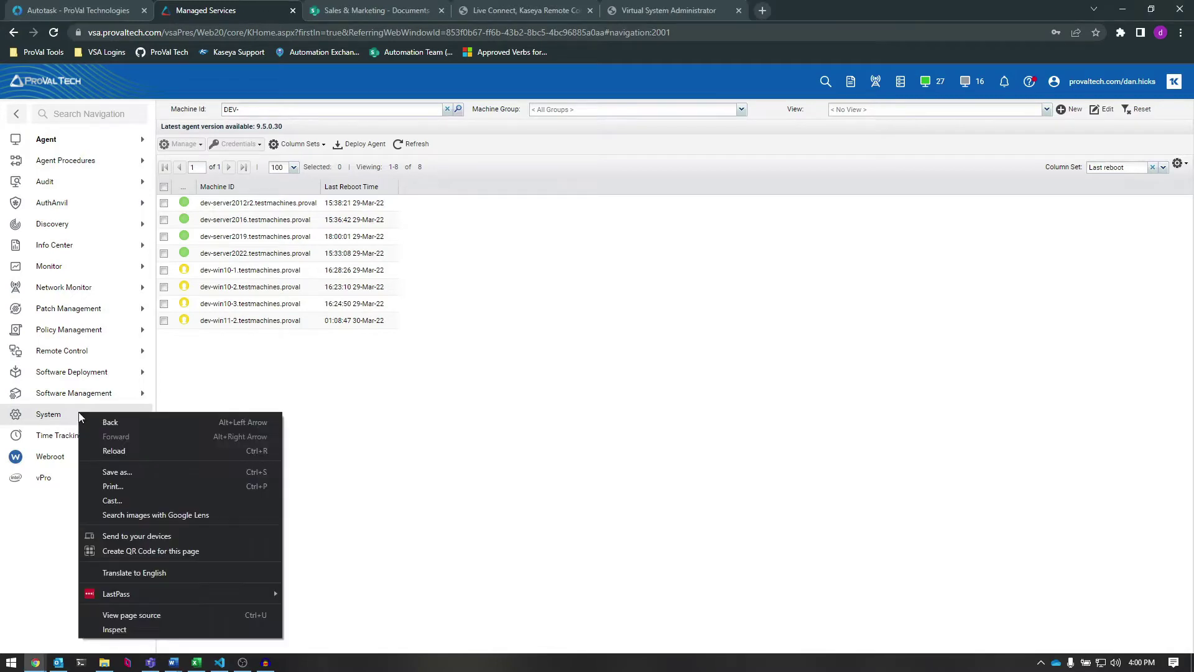
pyautogui.press('Escape')
# - Show the proval organization's custom fields and select Groups - Servers Patch Schedule
pyautogui.click(70, 415)
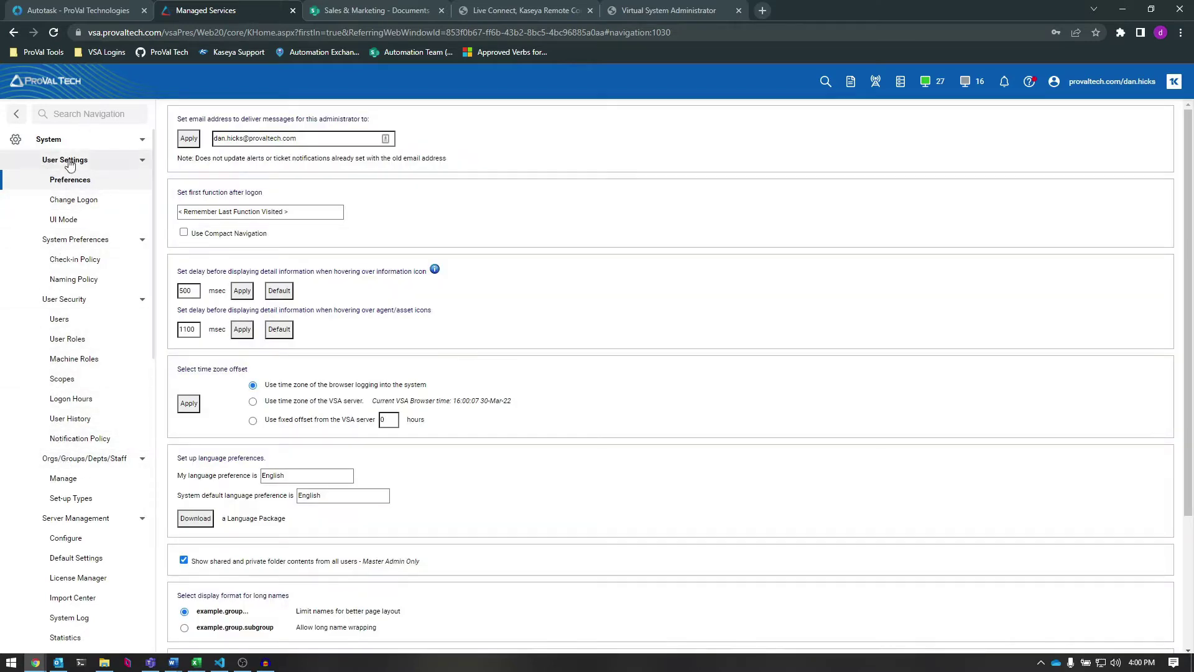
pyautogui.click(85, 483)
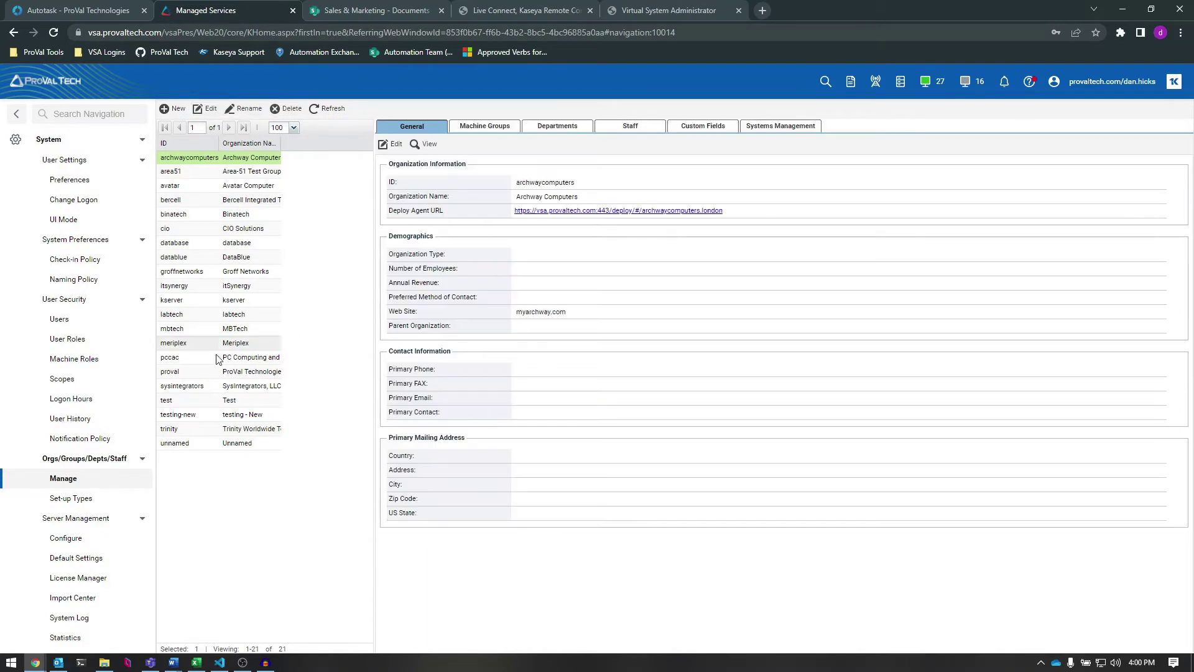
pyautogui.click(187, 373)
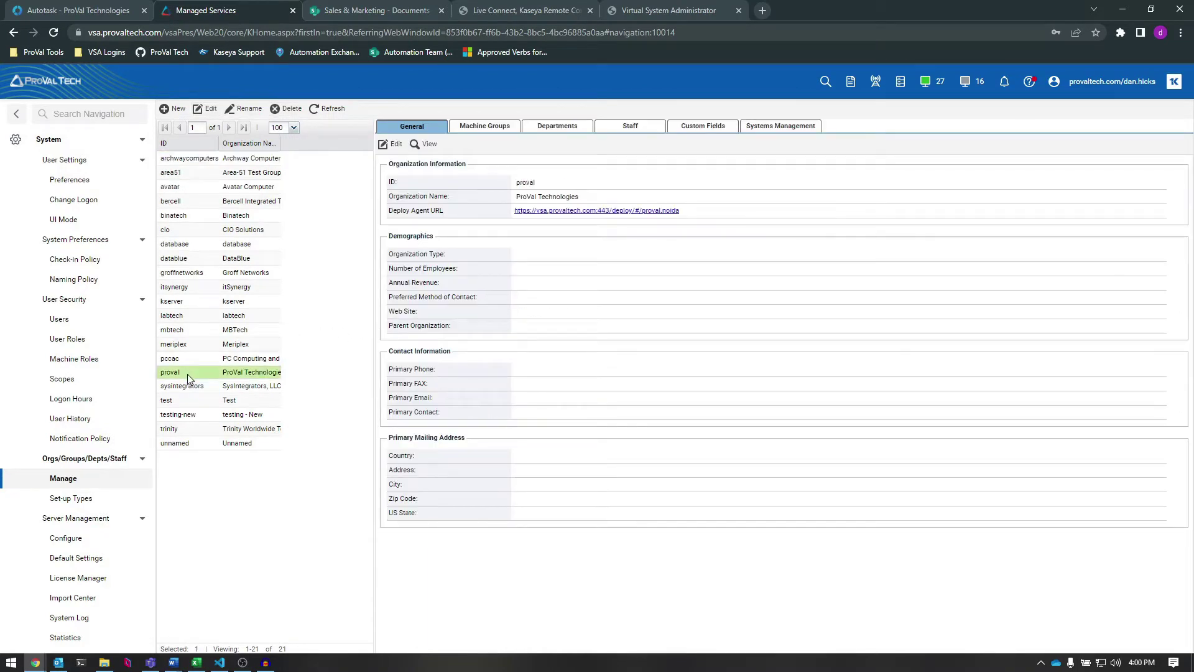
pyautogui.click(703, 127)
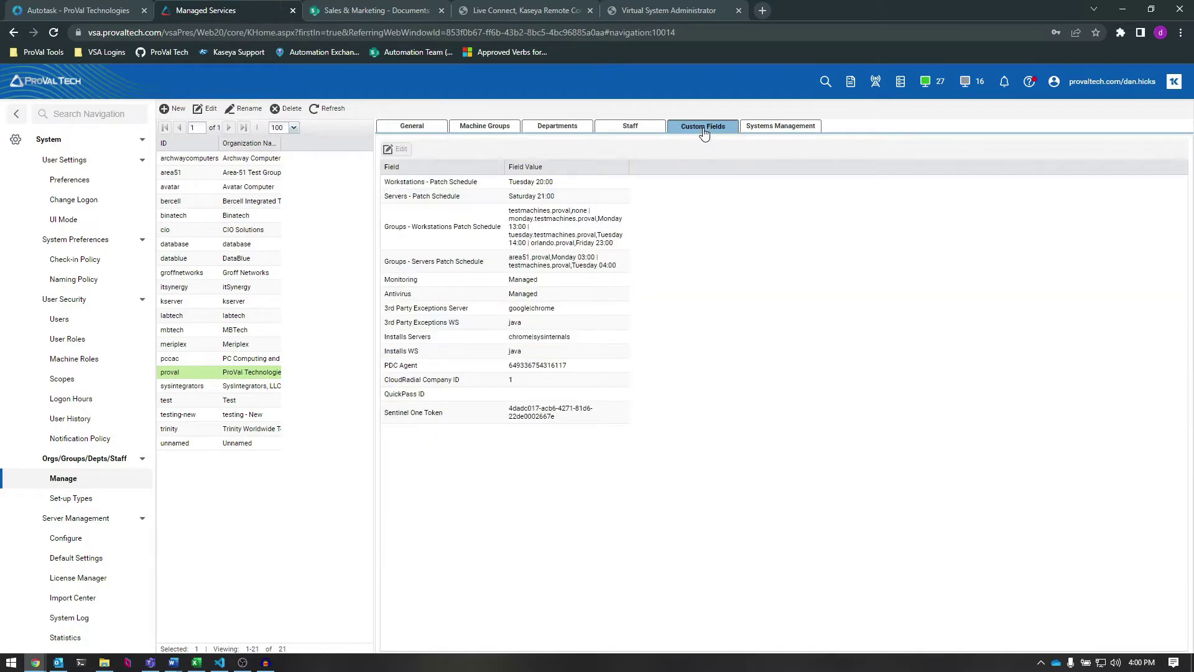
pyautogui.click(460, 268)
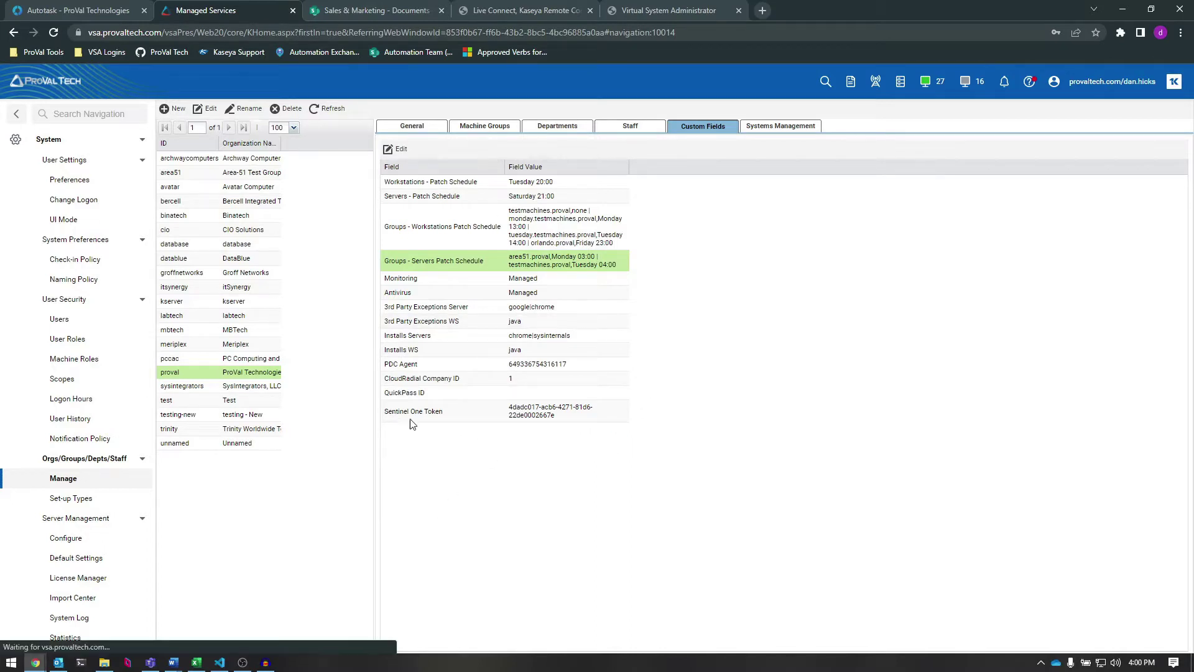
pyautogui.scroll(-1, 74, 407)
pyautogui.scroll(-6, 73, 406)
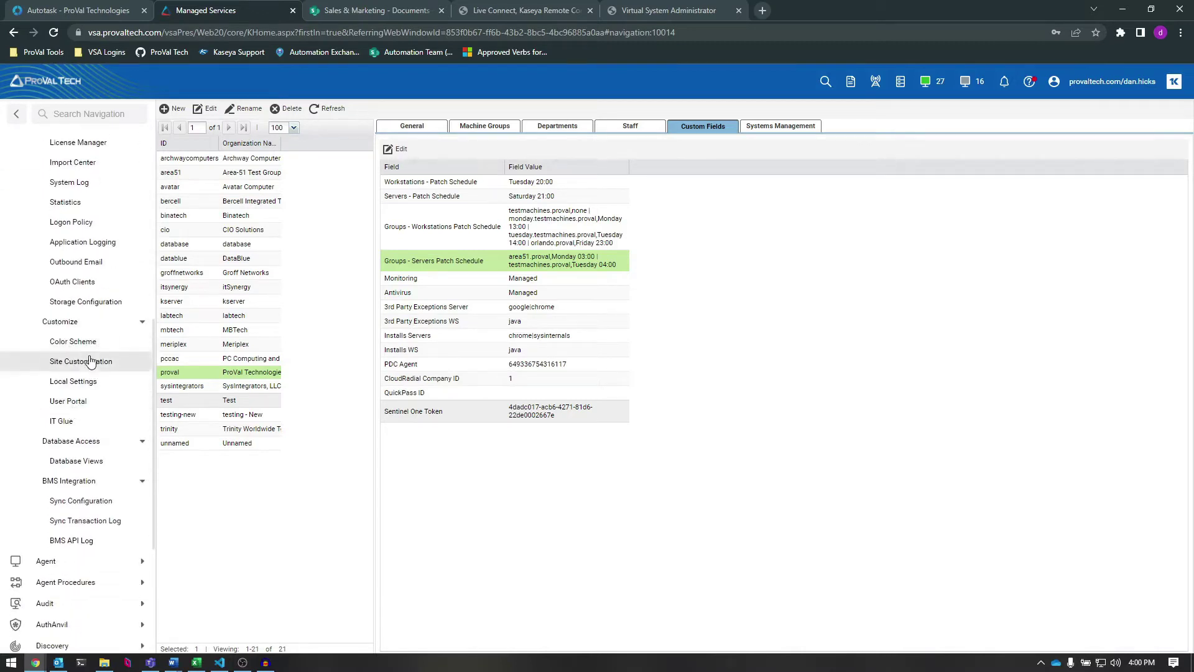
pyautogui.click(90, 363)
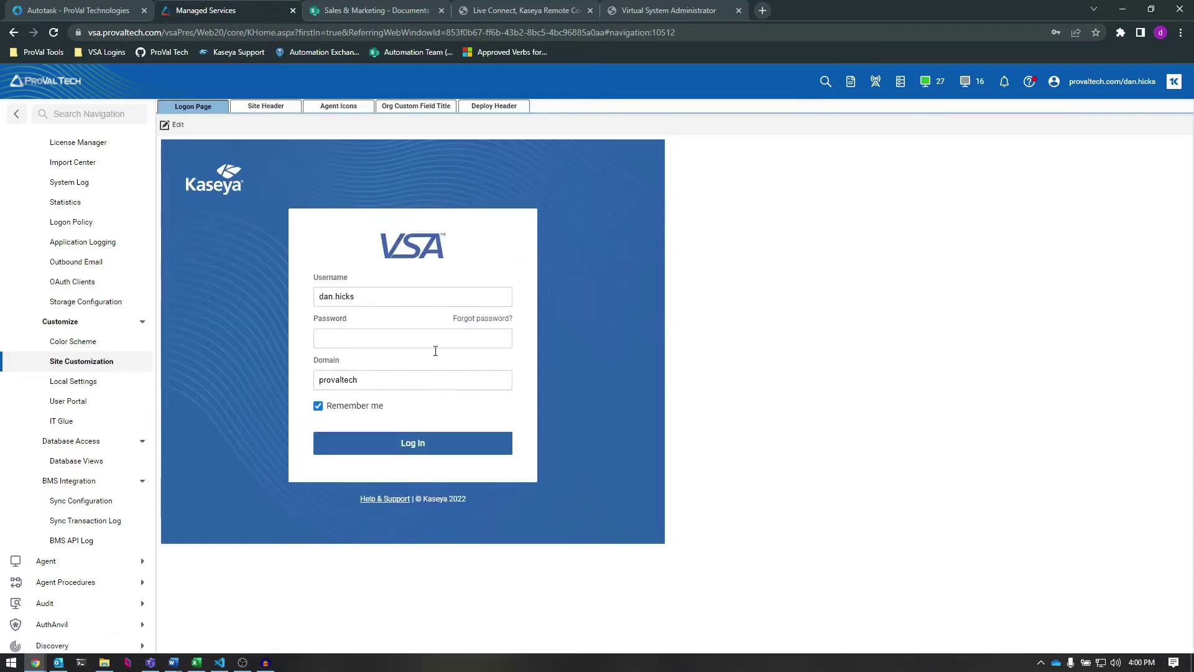
# - Retitle the last org custom field, Sentinel One Token, to IsInternal and save
pyautogui.click(413, 107)
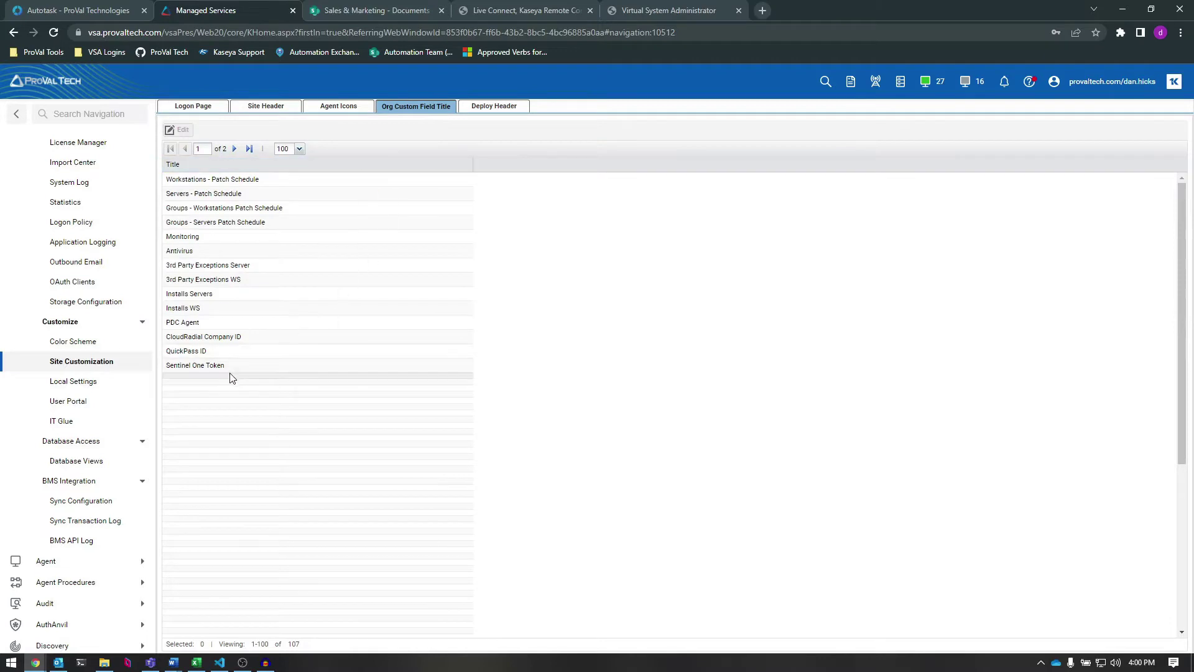
pyautogui.click(232, 375)
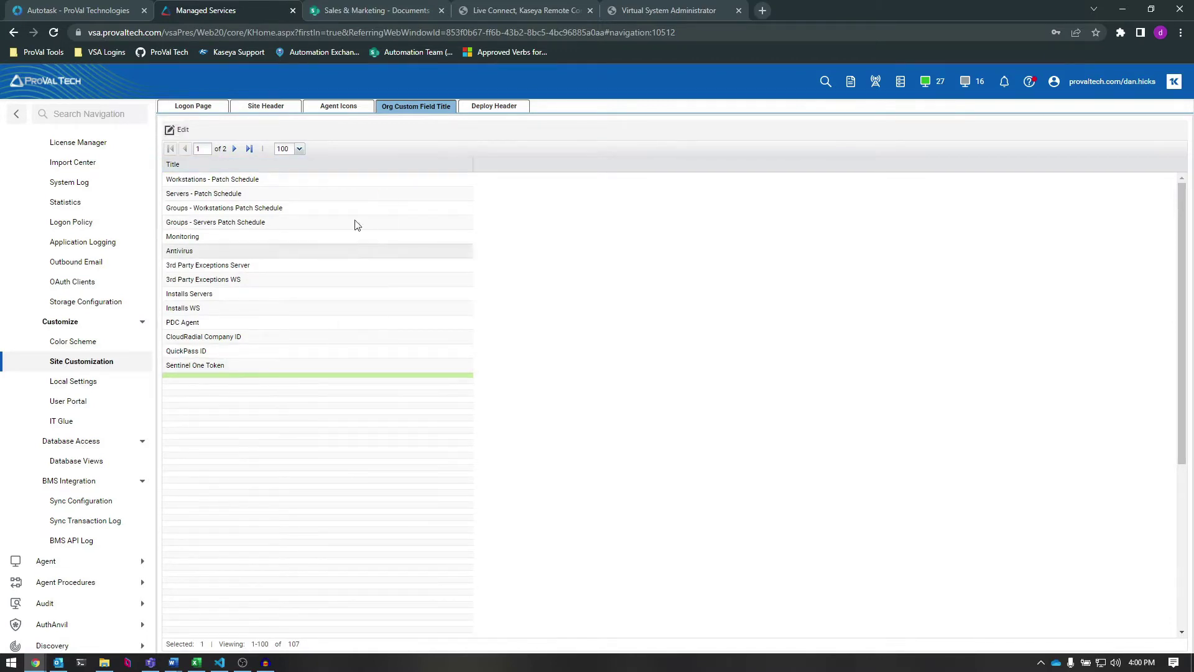
pyautogui.click(181, 132)
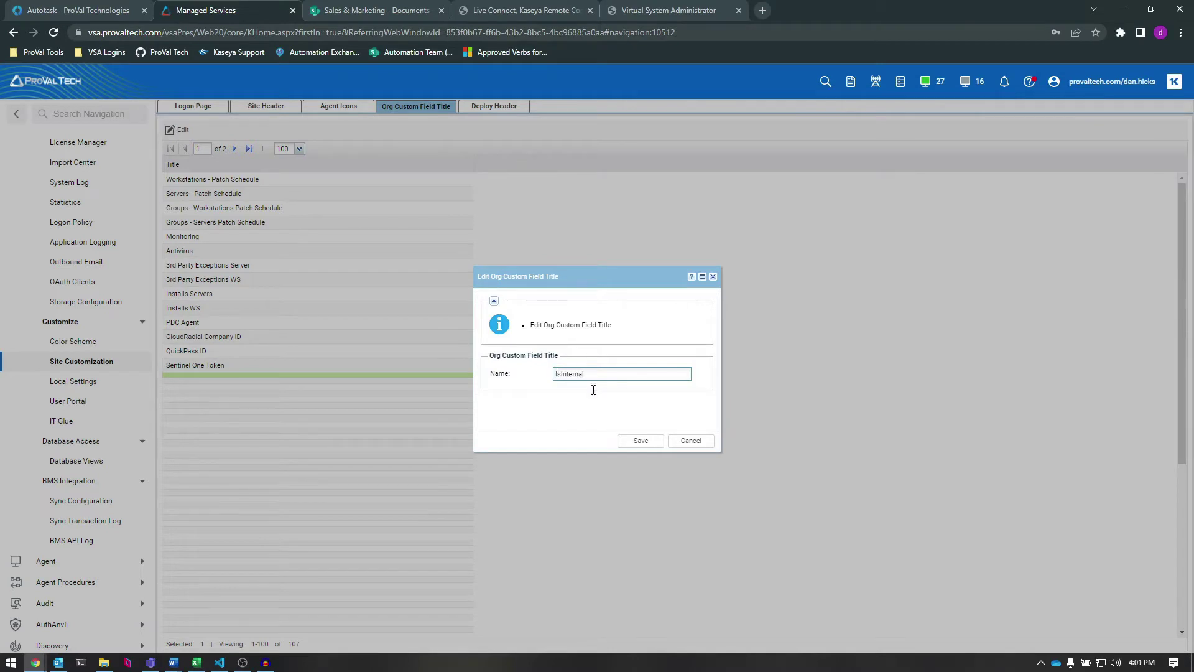
pyautogui.click(640, 441)
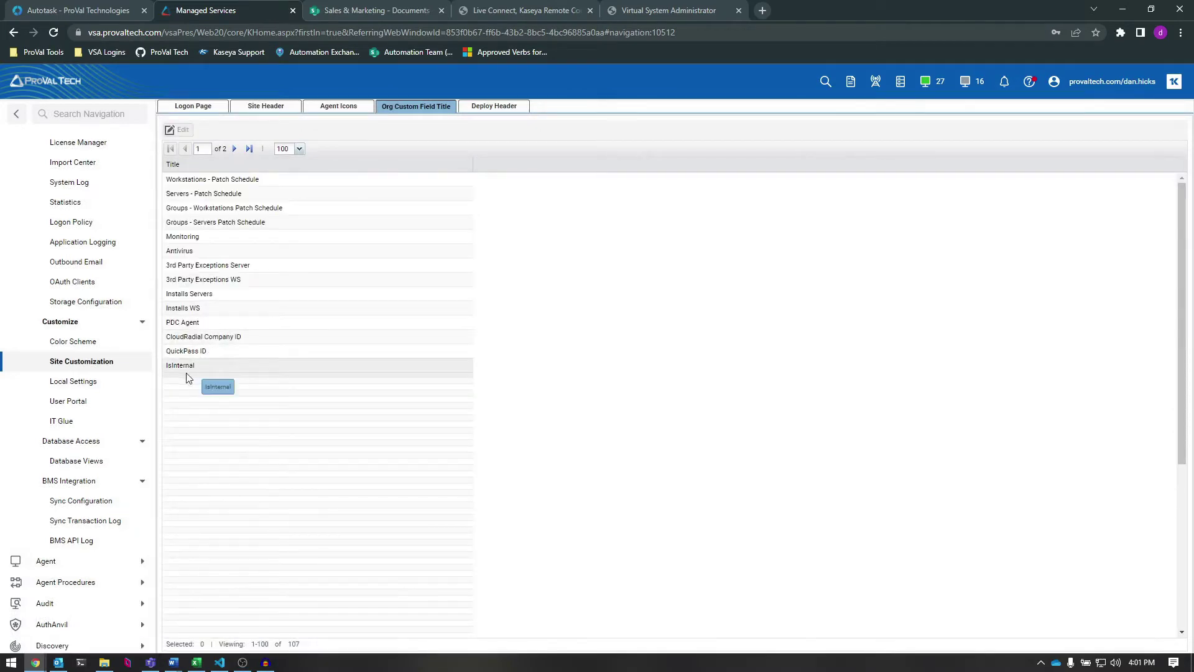
pyautogui.scroll(1, 75, 411)
pyautogui.scroll(2, 75, 401)
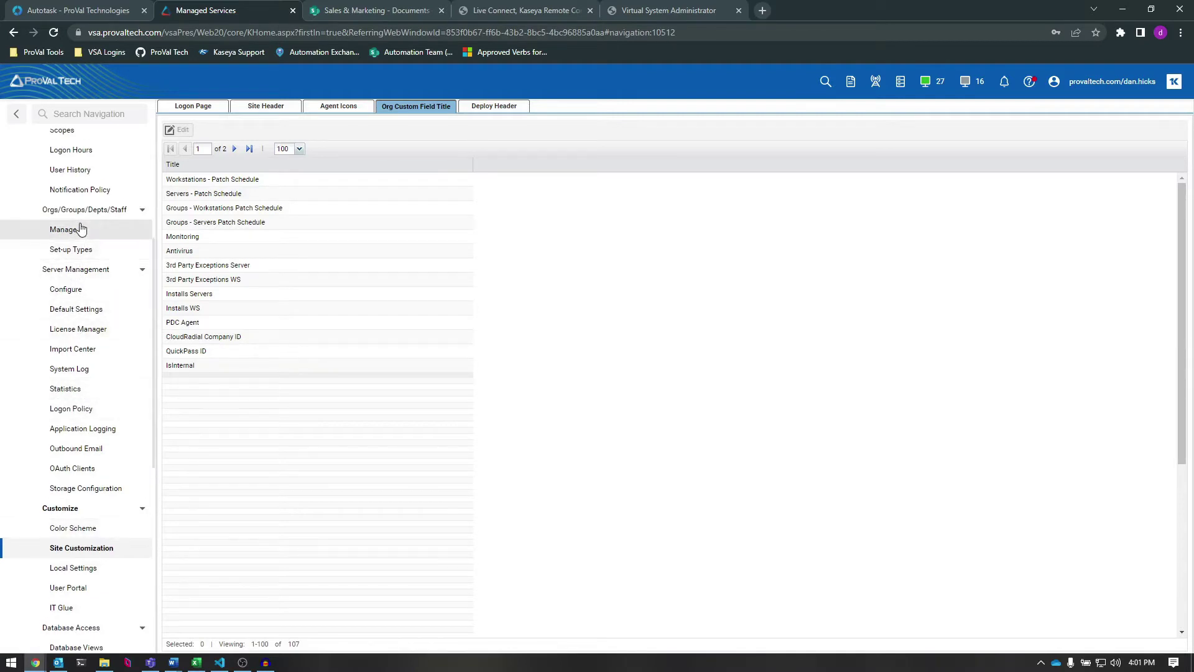
# - Replace the proval organization's IsInternal custom field value with Yes and save
pyautogui.click(80, 229)
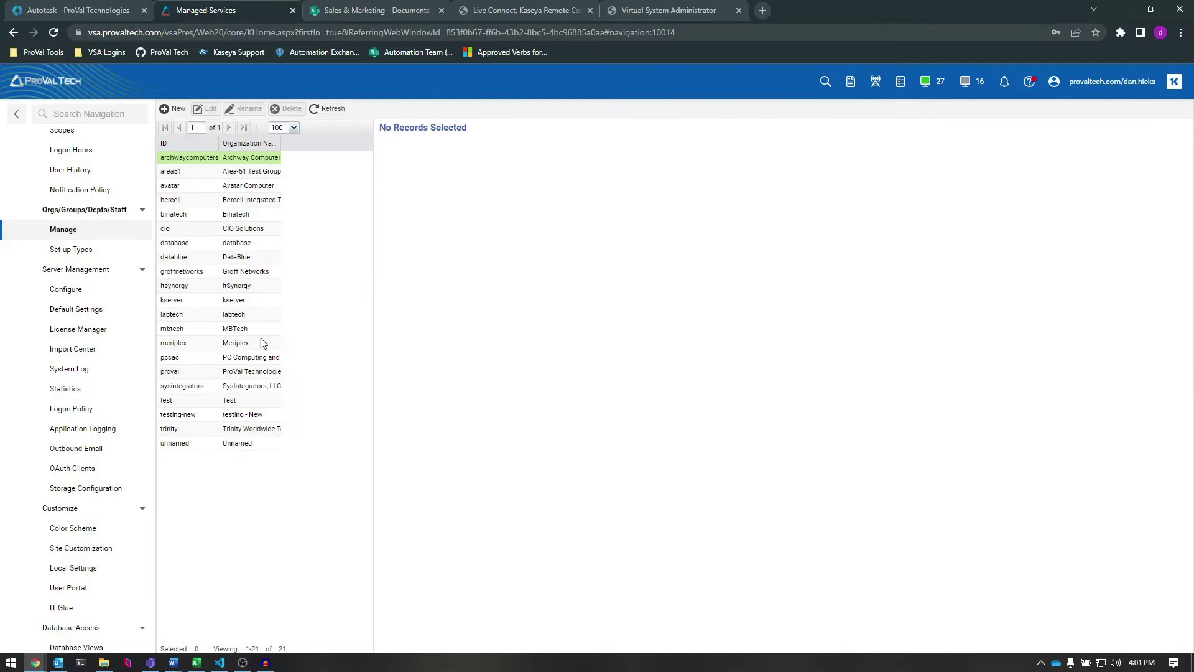
pyautogui.click(188, 372)
pyautogui.click(700, 129)
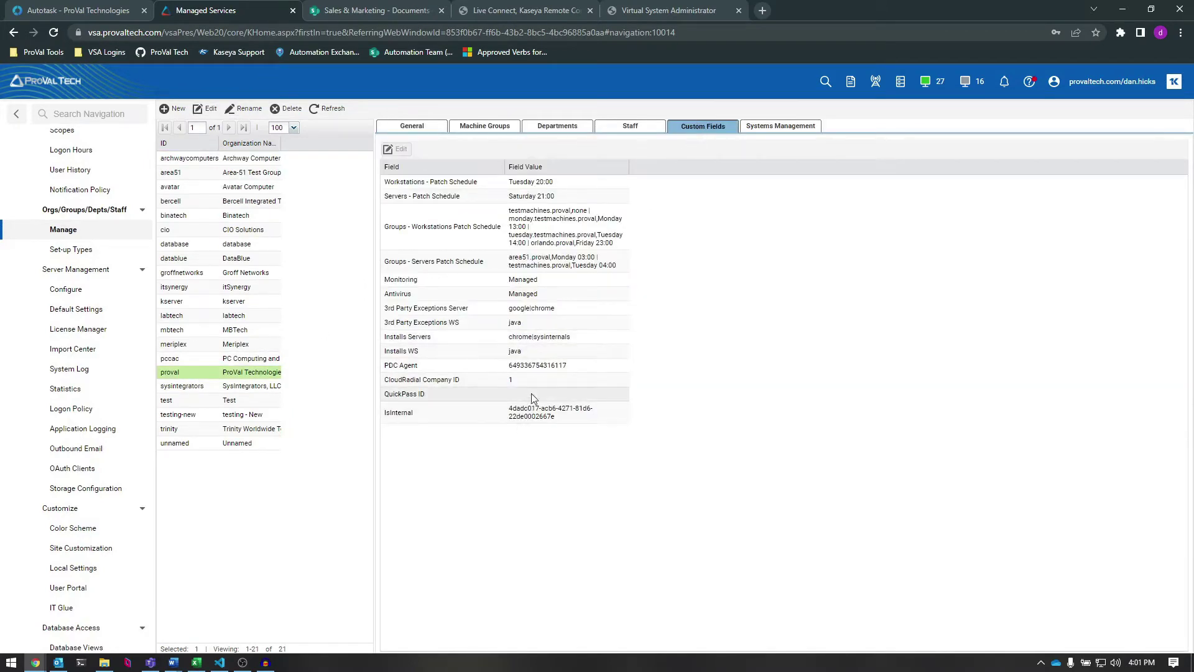
pyautogui.click(521, 418)
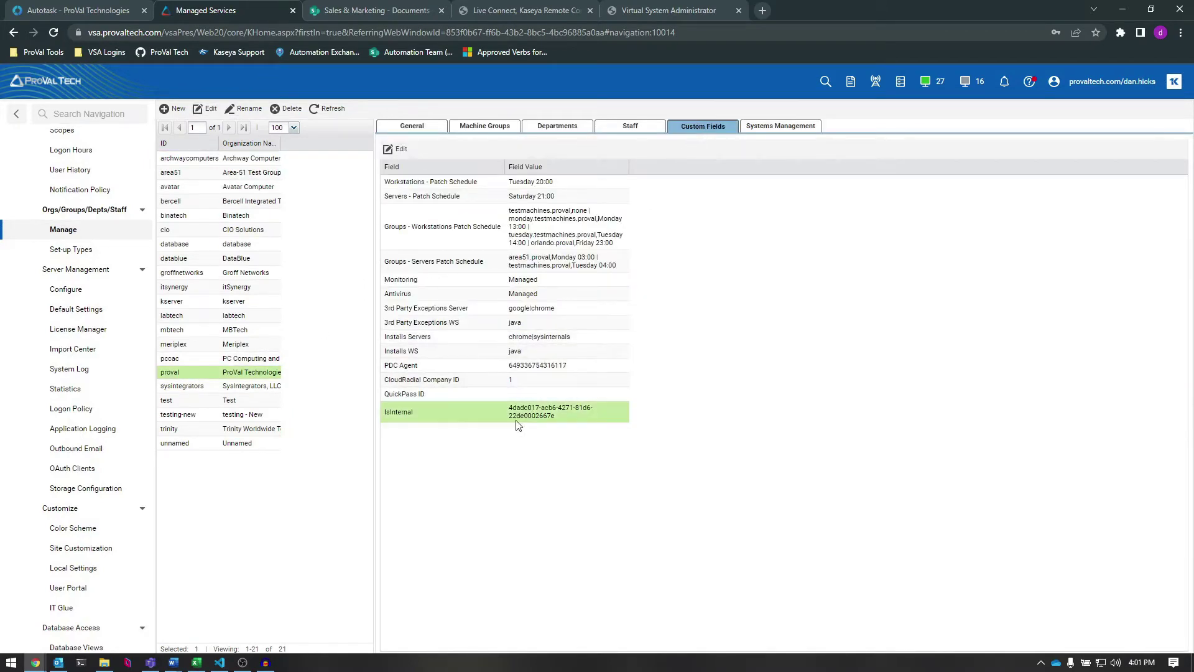
pyautogui.click(398, 149)
pyautogui.moveTo(578, 337); pyautogui.dragTo(396, 329)
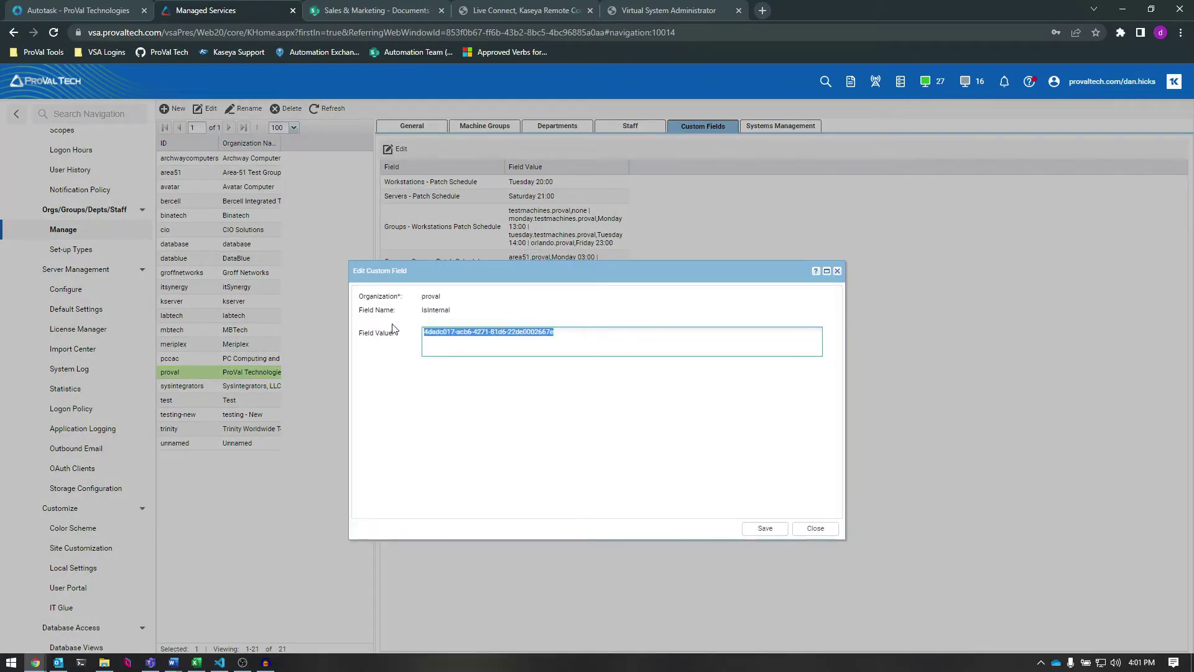
pyautogui.press('BackSpace')
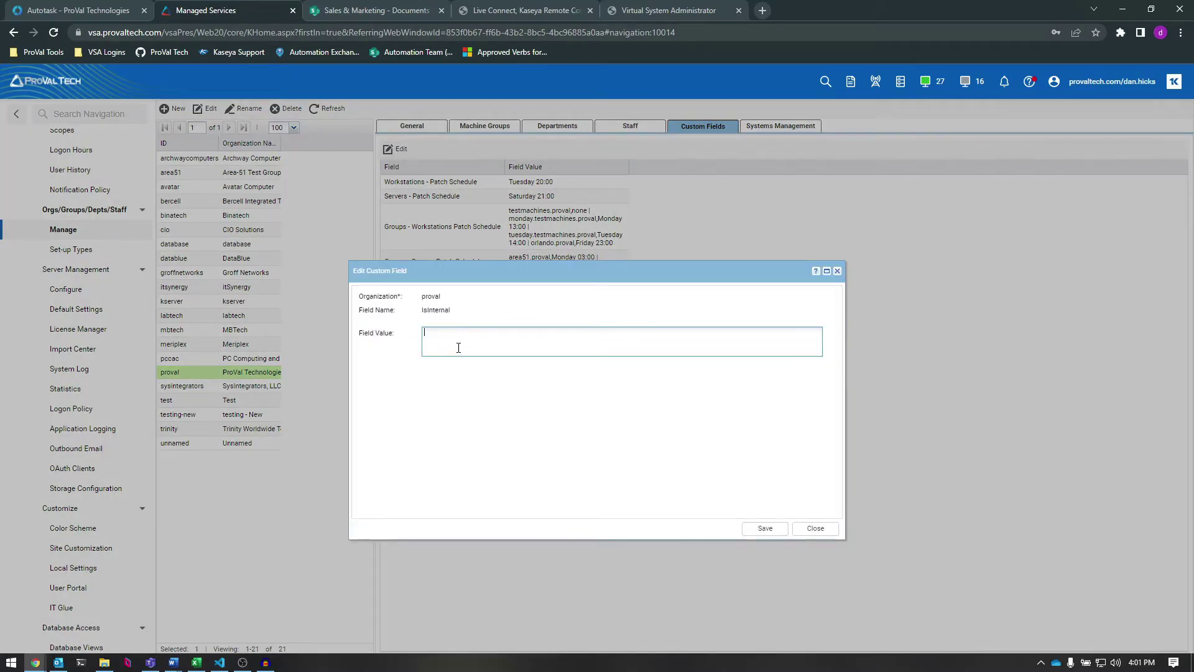
pyautogui.write('Yes')
pyautogui.click(765, 528)
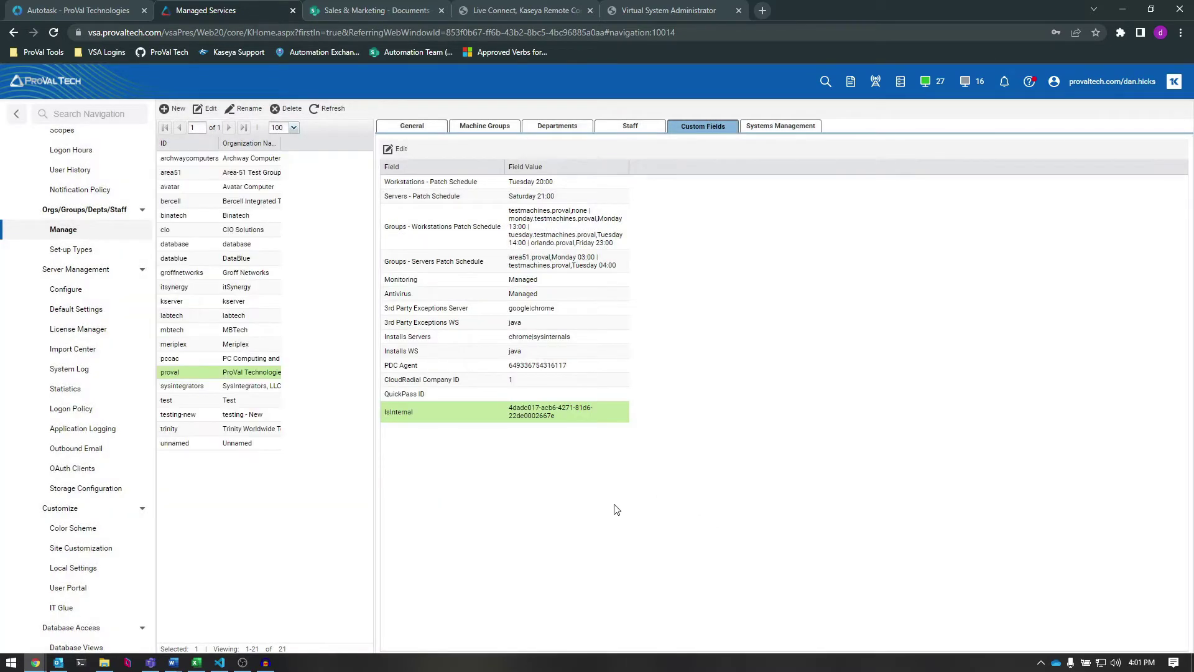
# - Refresh the organization list and compare pccac's custom fields against proval's
pyautogui.click(333, 111)
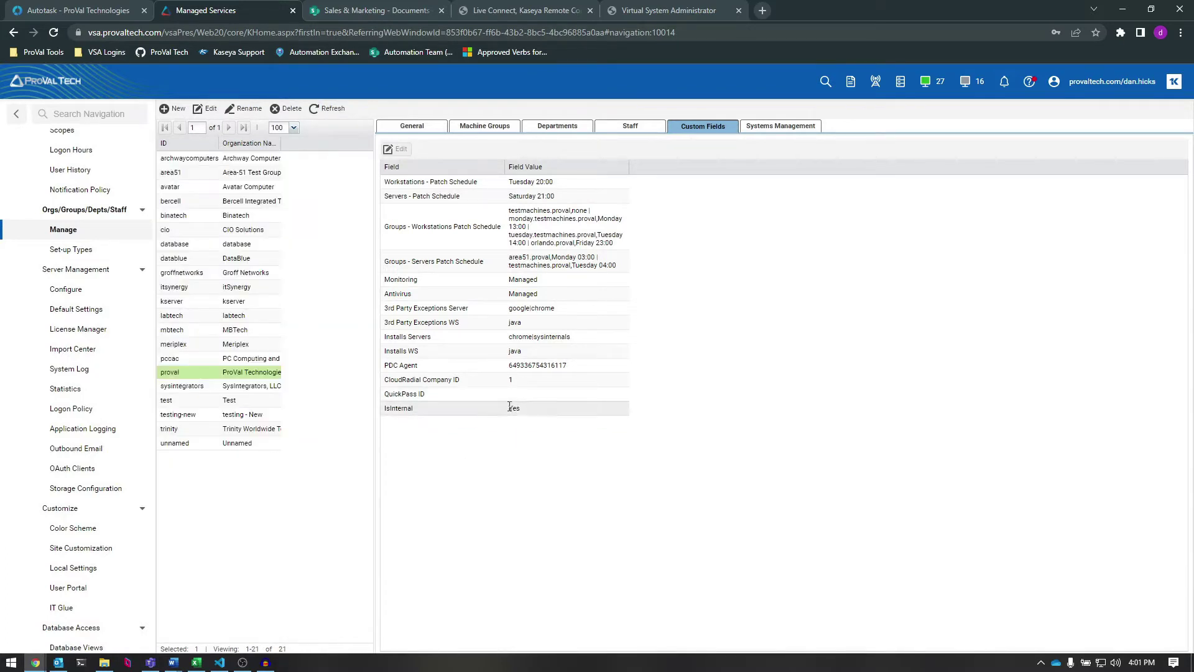
pyautogui.click(207, 359)
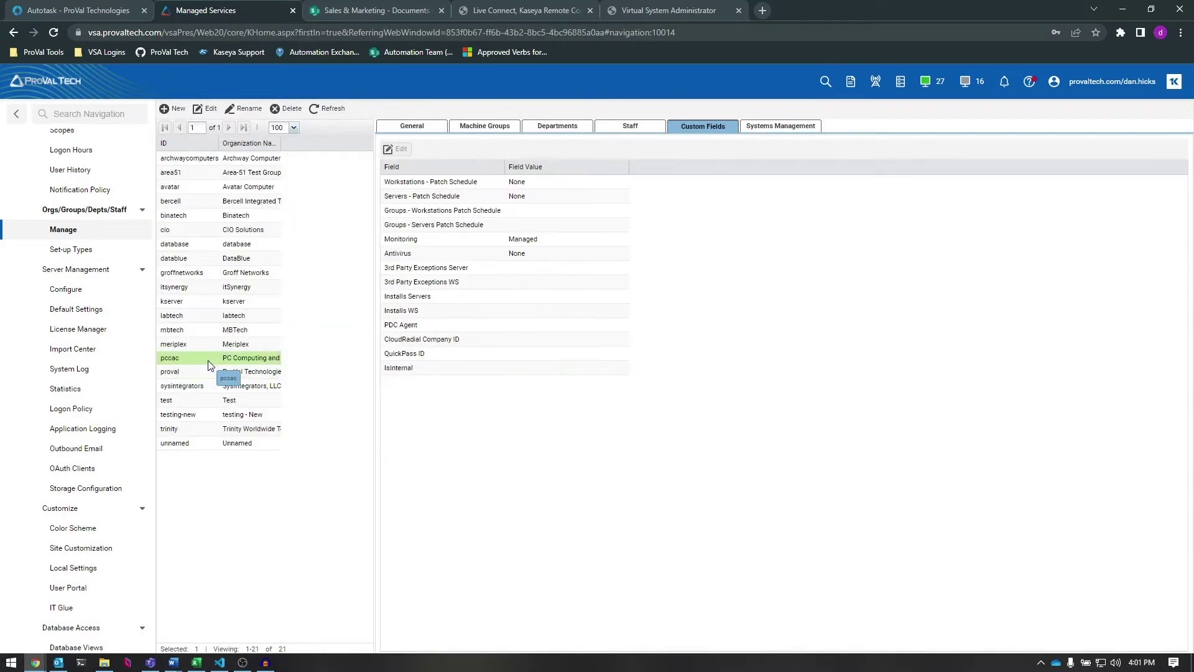
pyautogui.click(174, 374)
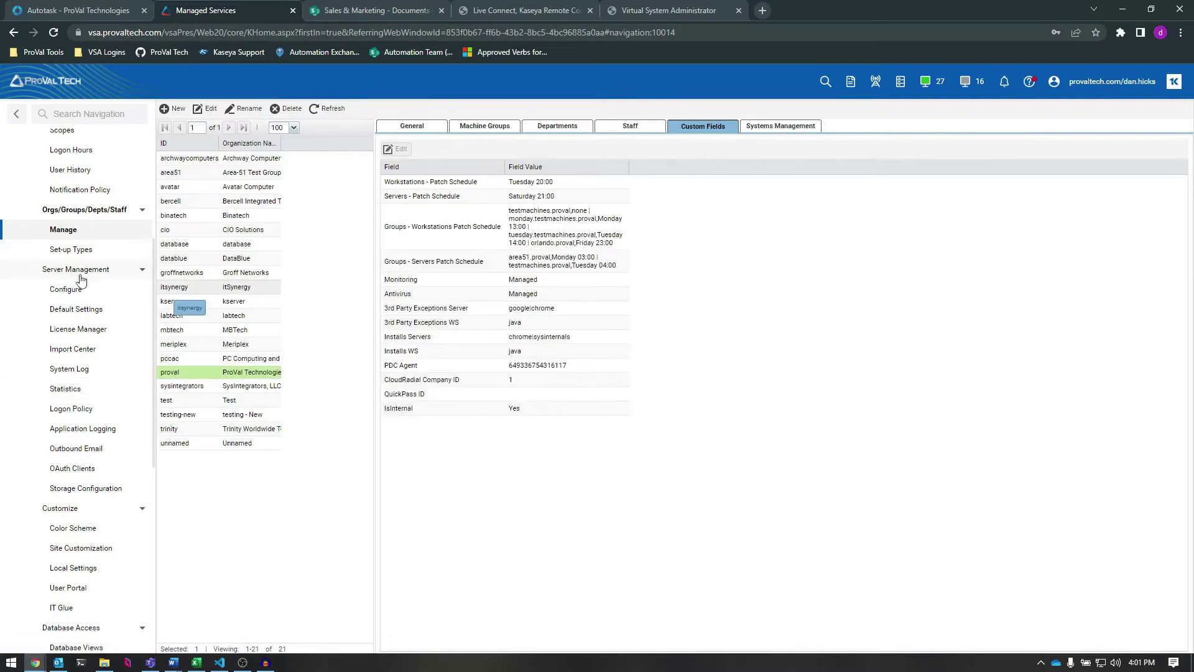
pyautogui.scroll(4, 62, 236)
pyautogui.click(92, 139)
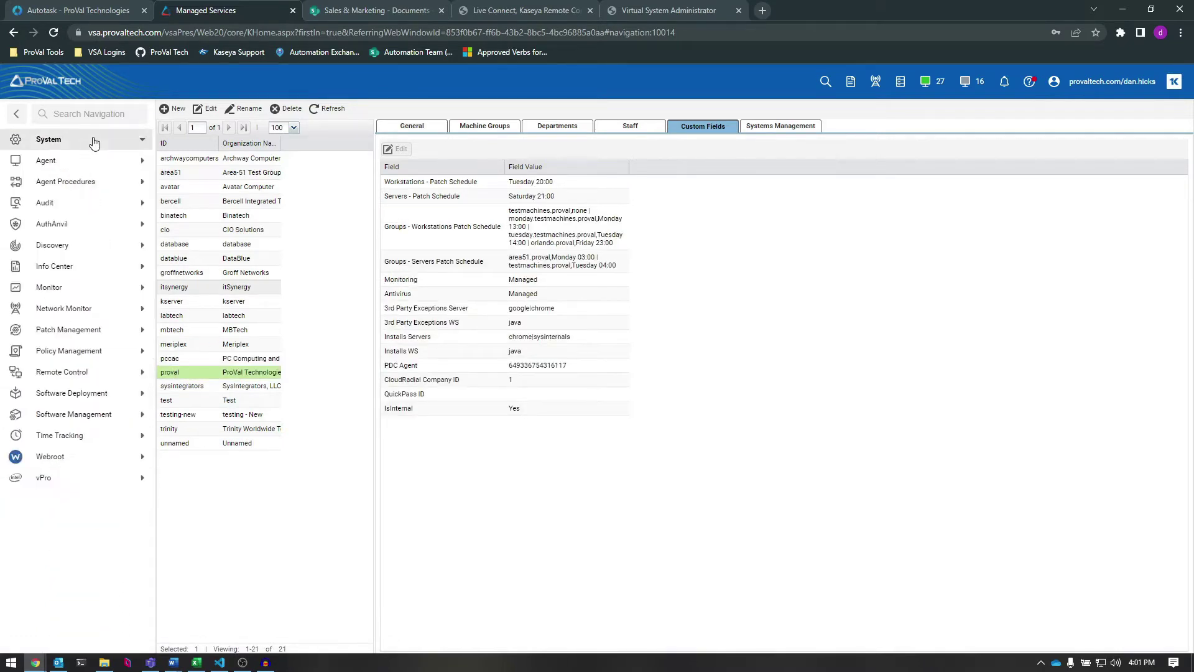
pyautogui.click(49, 203)
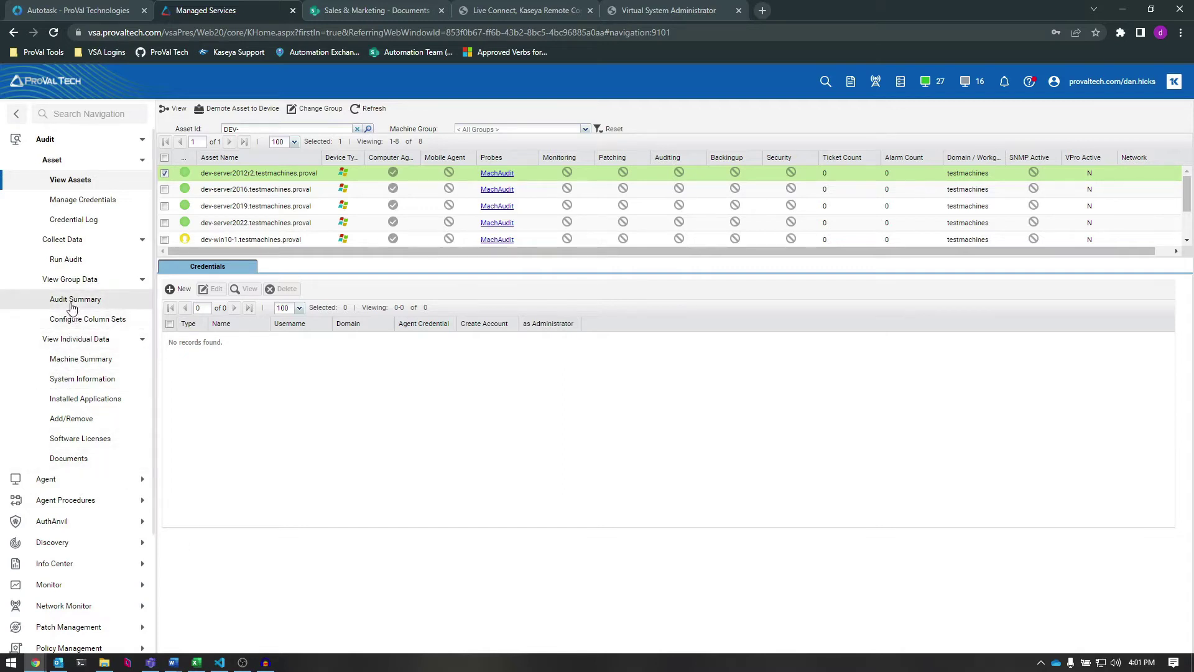
pyautogui.click(68, 362)
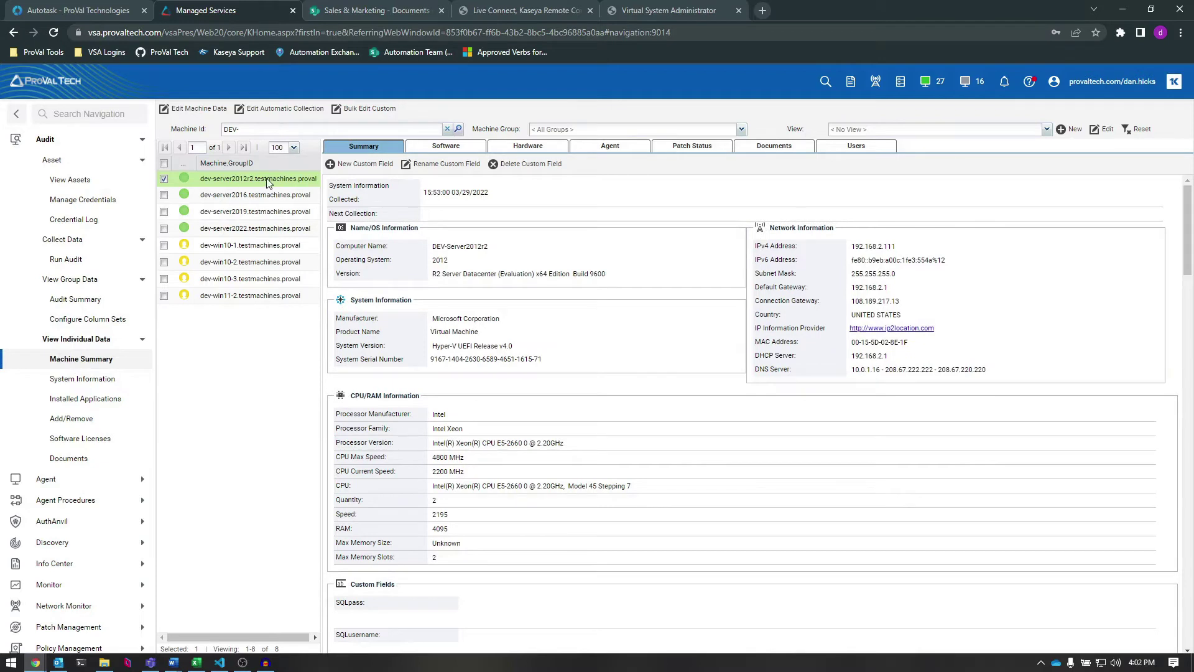
pyautogui.scroll(-7, 476, 322)
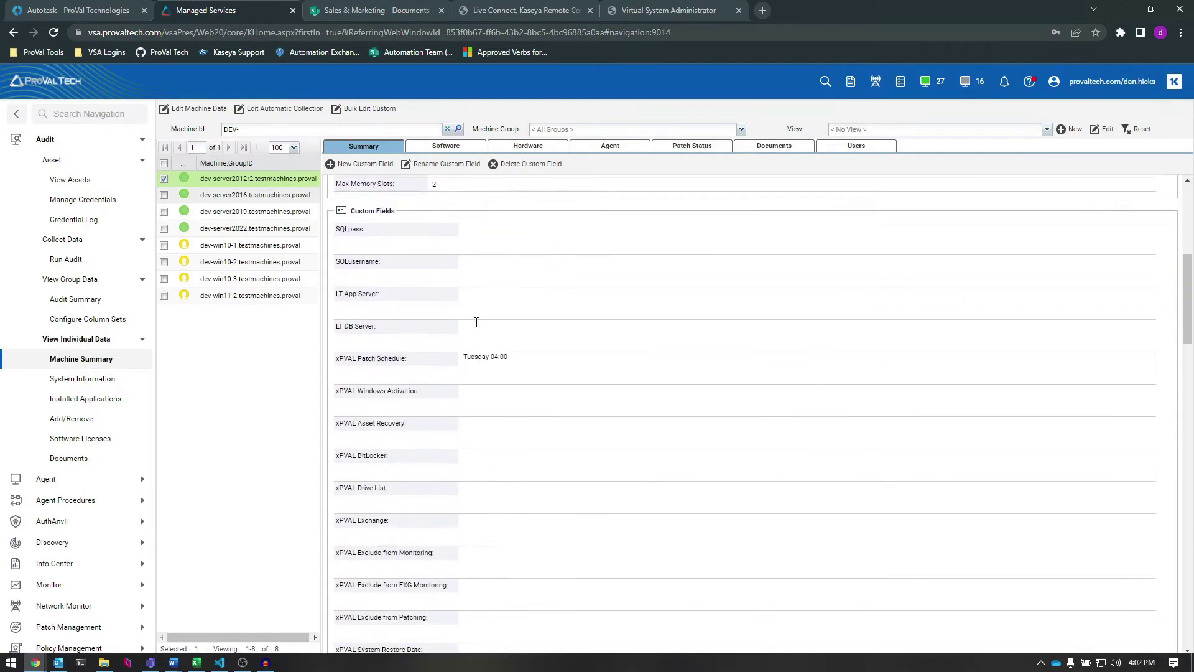
pyautogui.scroll(-1, 476, 322)
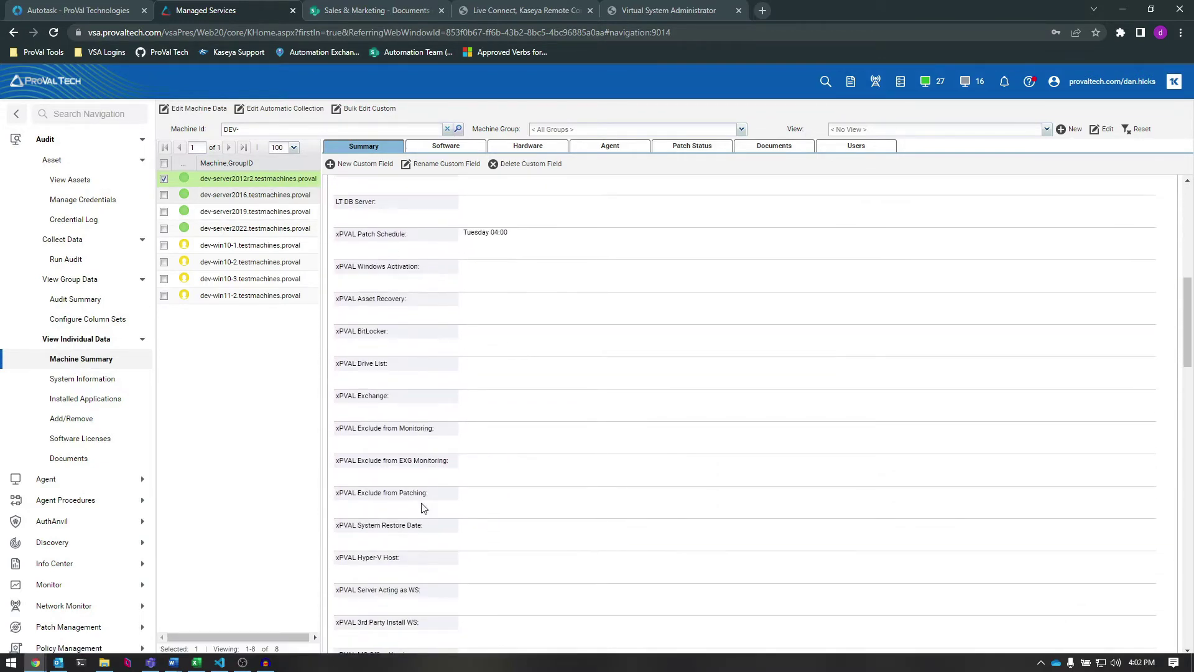
pyautogui.scroll(-4, 483, 373)
pyautogui.scroll(-9, 483, 373)
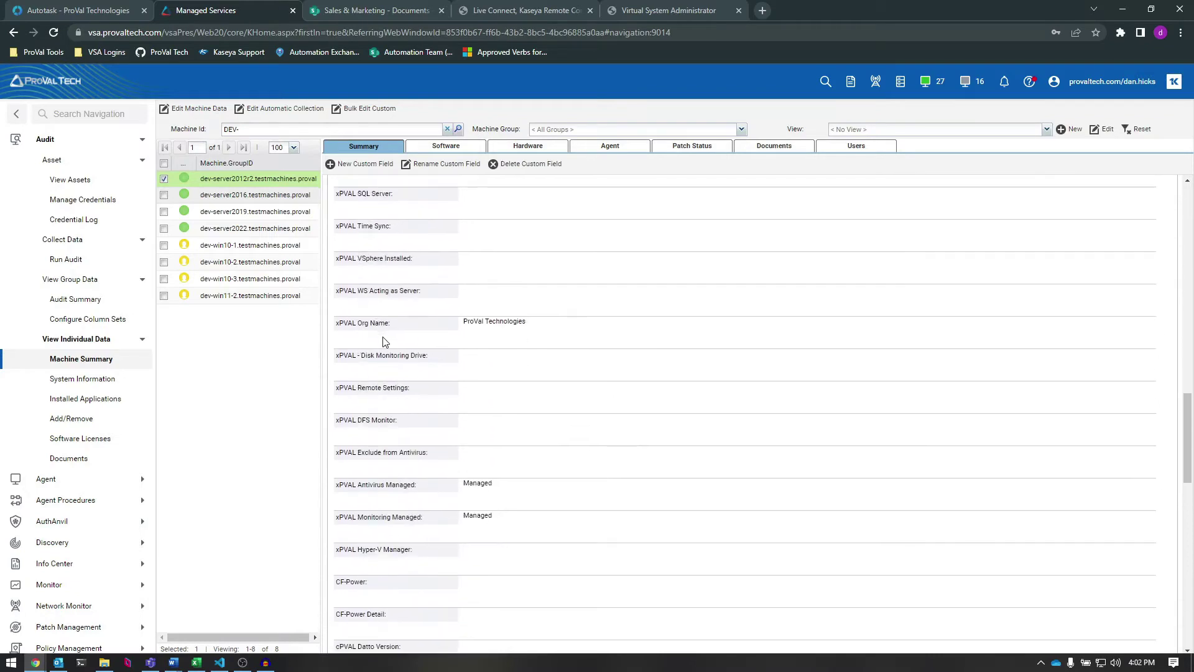
pyautogui.scroll(-10, 384, 353)
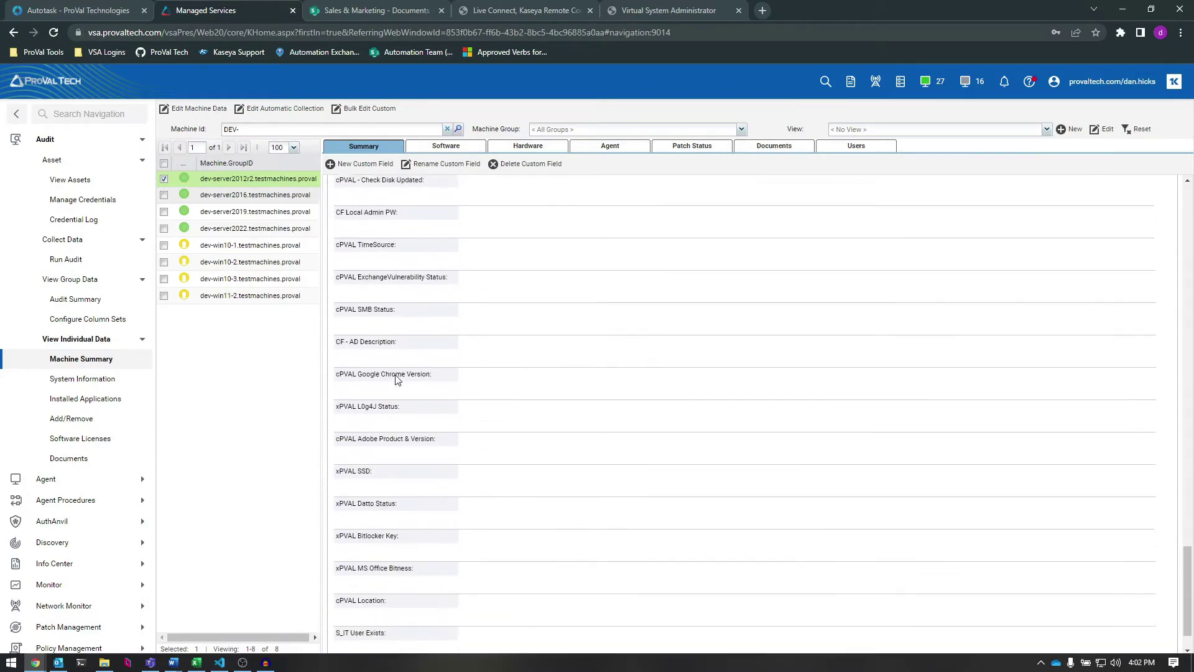
pyautogui.scroll(20, 416, 435)
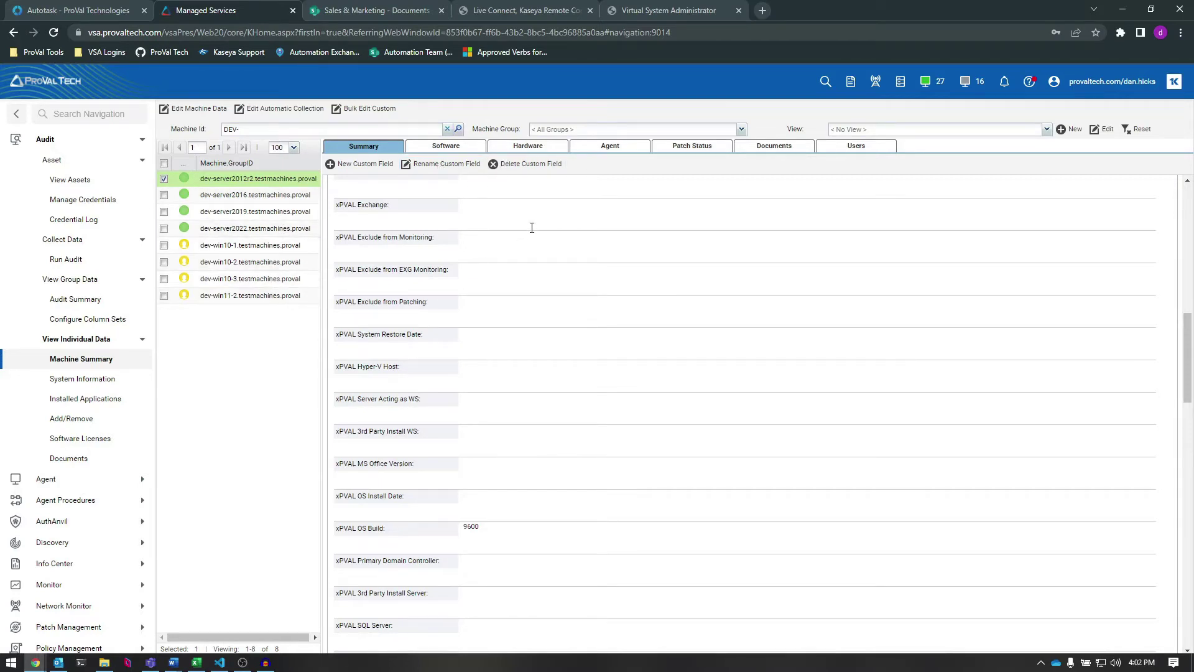
# - Create a String-type machine custom field named Test Environment and save it
pyautogui.click(351, 167)
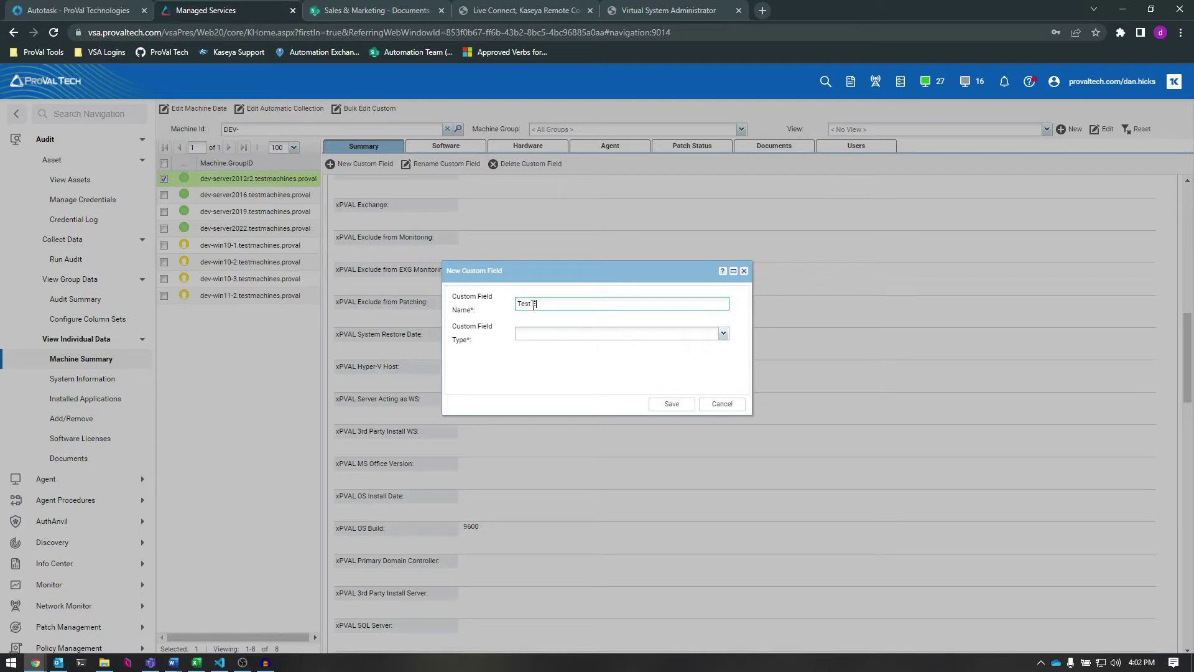
pyautogui.write('ronment')
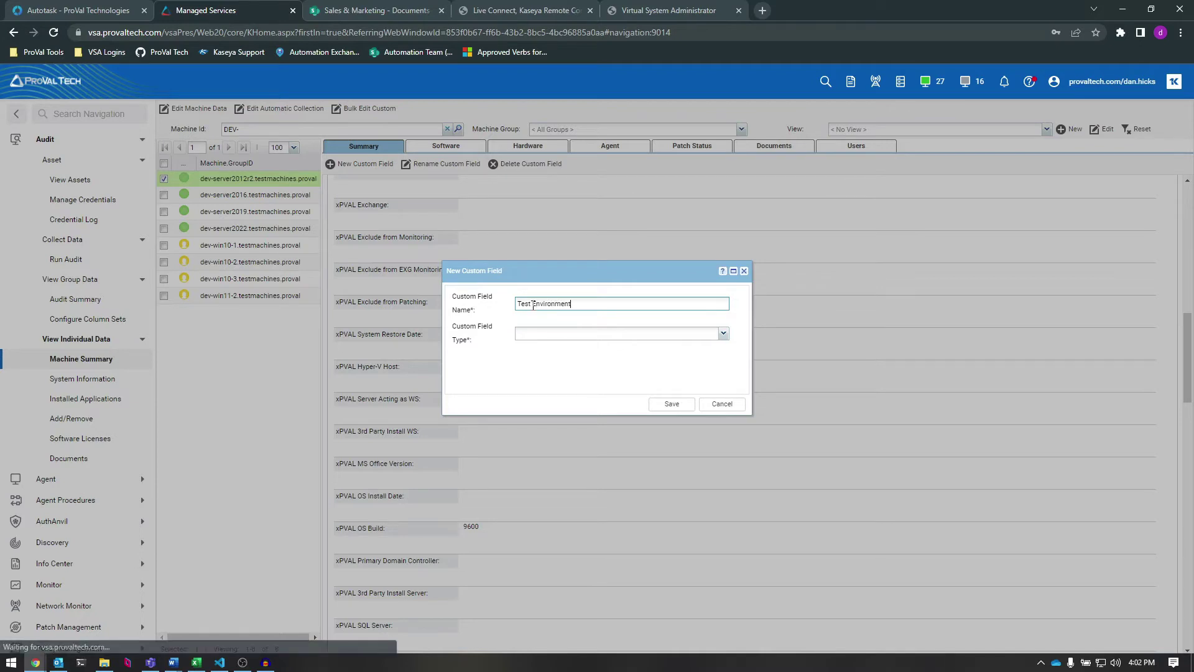
pyautogui.click(725, 336)
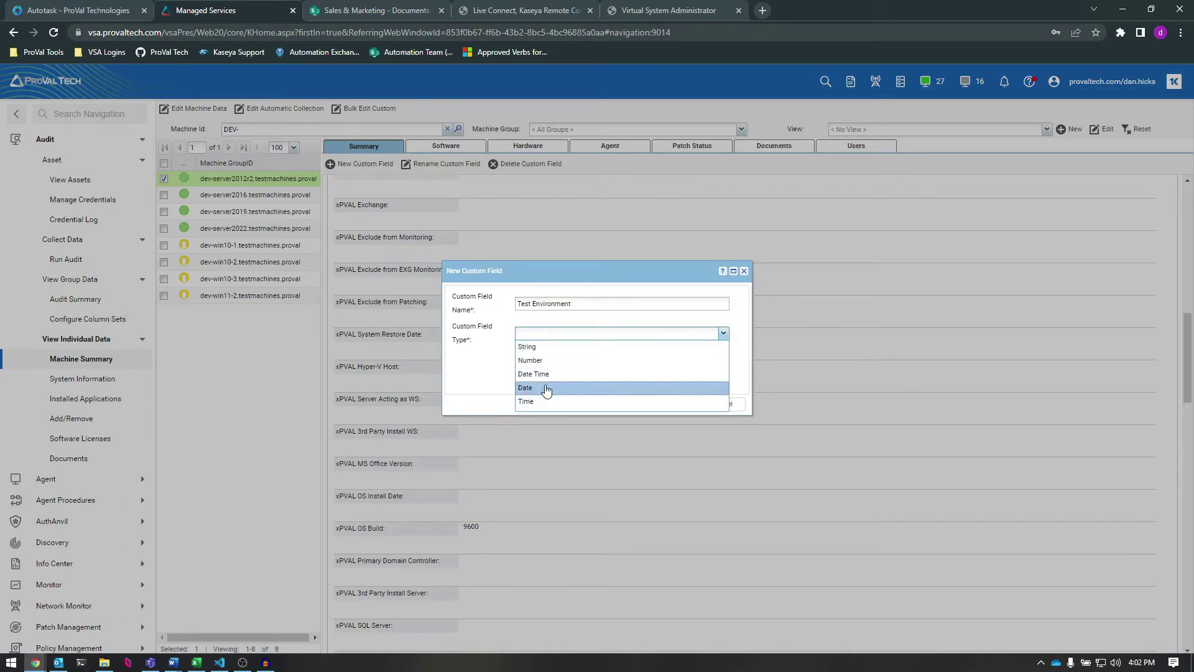
pyautogui.click(550, 350)
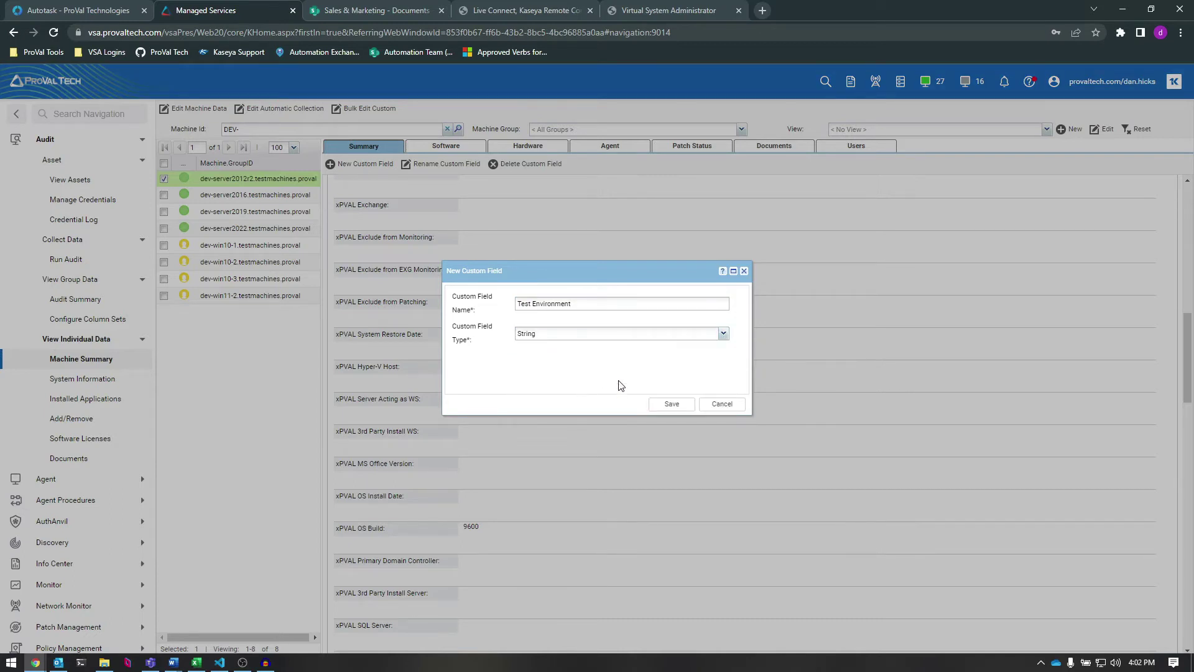
pyautogui.click(666, 405)
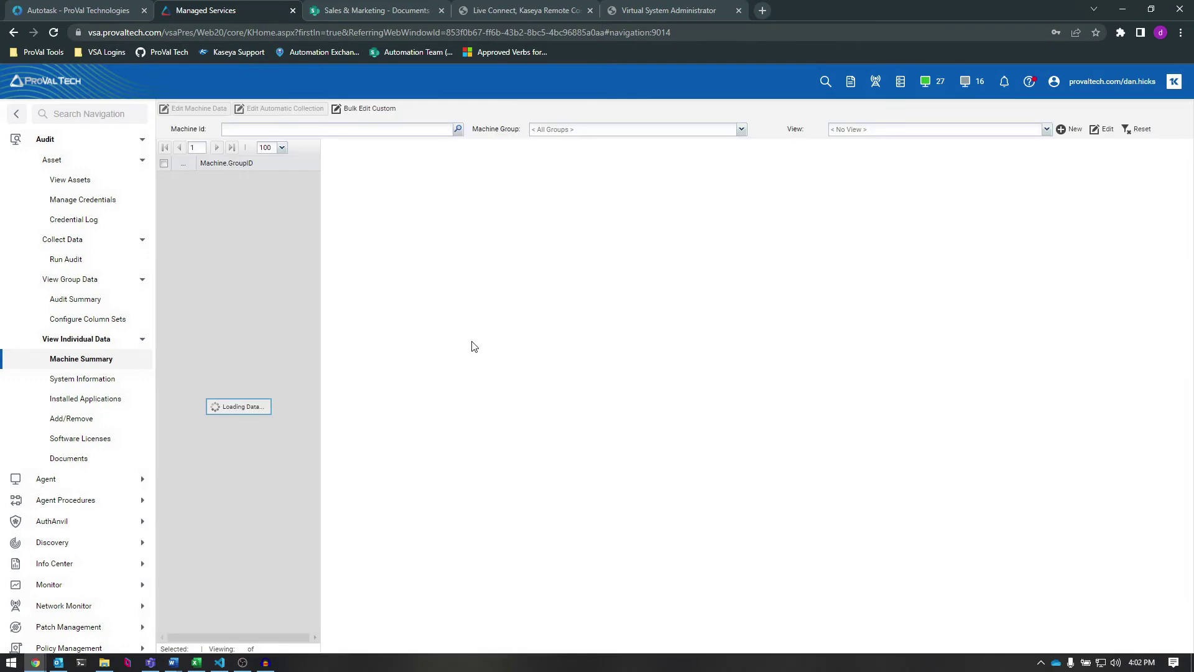
# - Enter Yes for Test Environment in dev-server2012r2's machine data and save
pyautogui.scroll(-10, 469, 400)
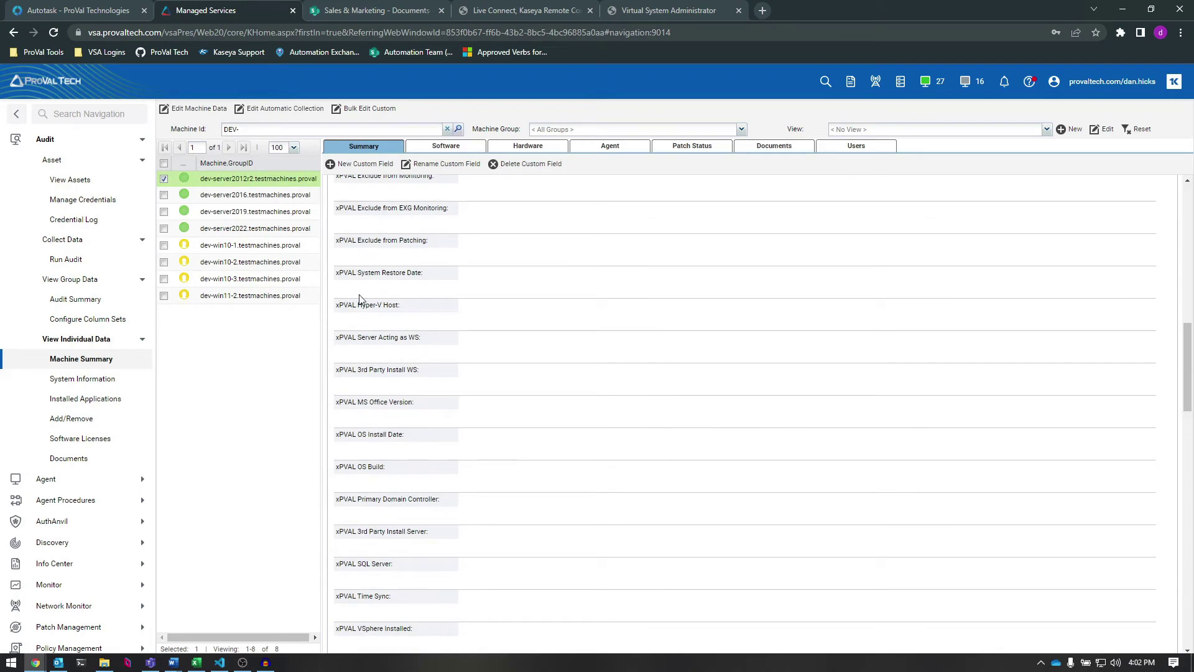
pyautogui.click(192, 109)
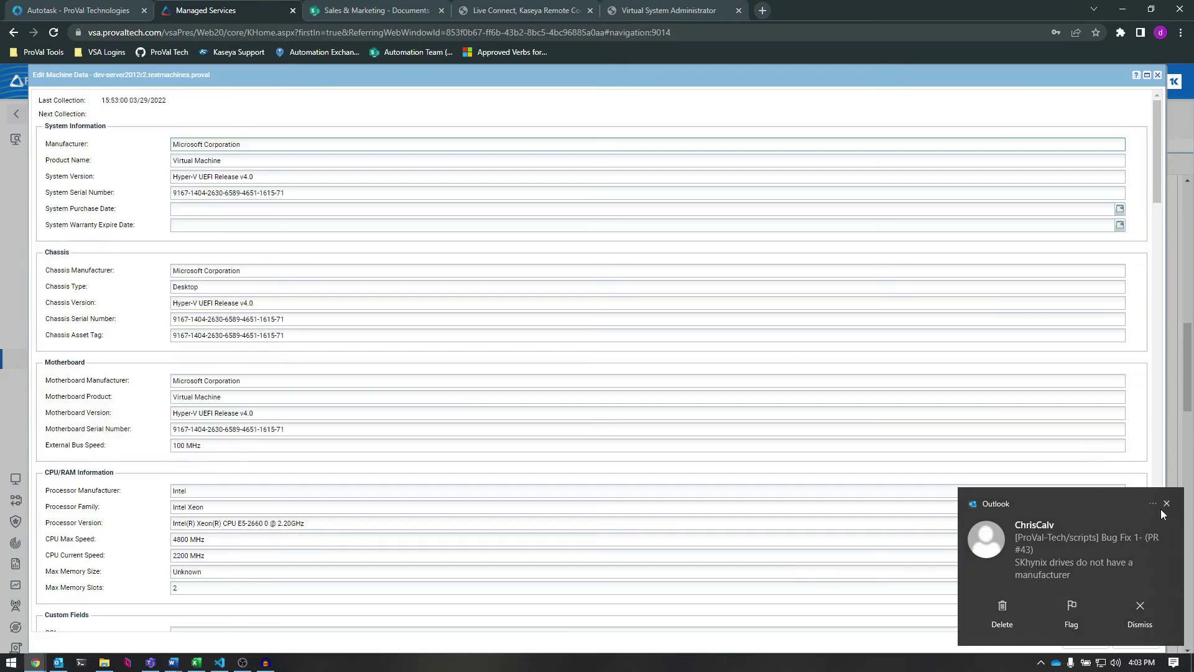
pyautogui.click(1167, 504)
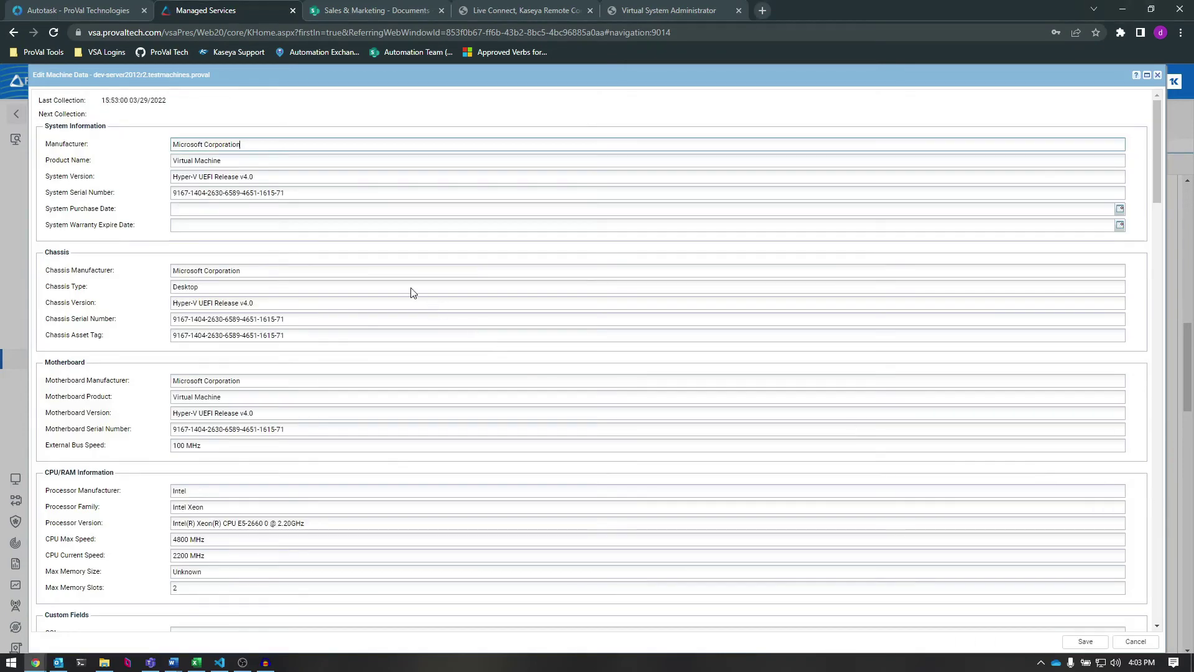
pyautogui.scroll(-20, 214, 293)
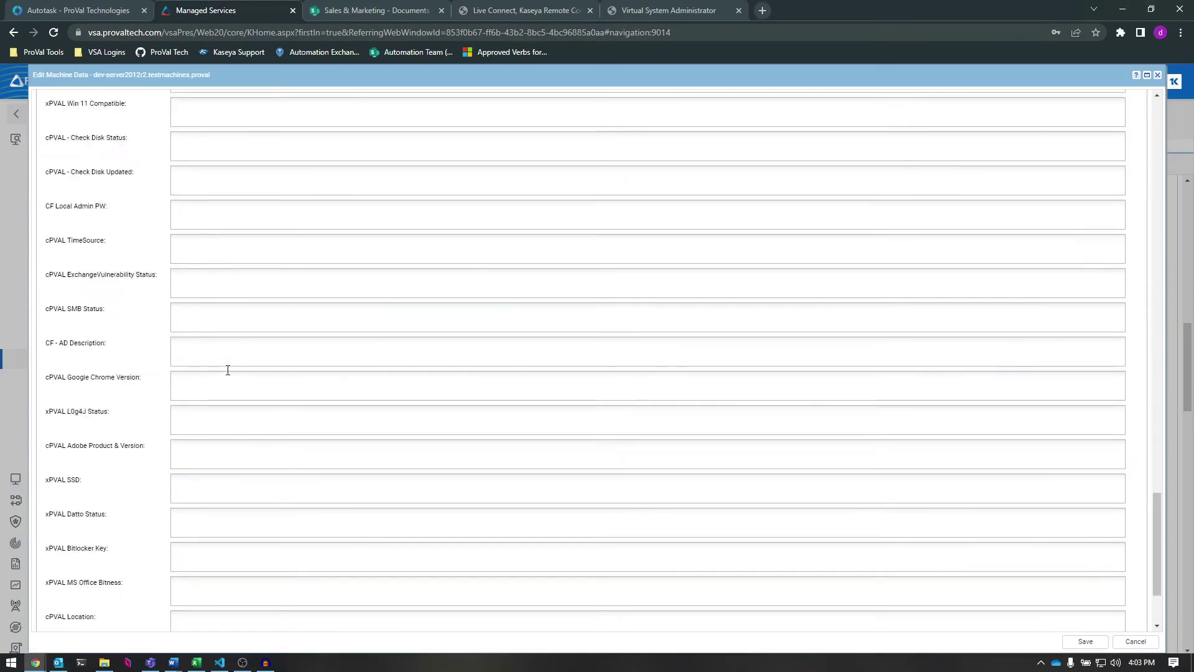
pyautogui.scroll(-3, 228, 371)
pyautogui.click(230, 587)
pyautogui.write('Yes')
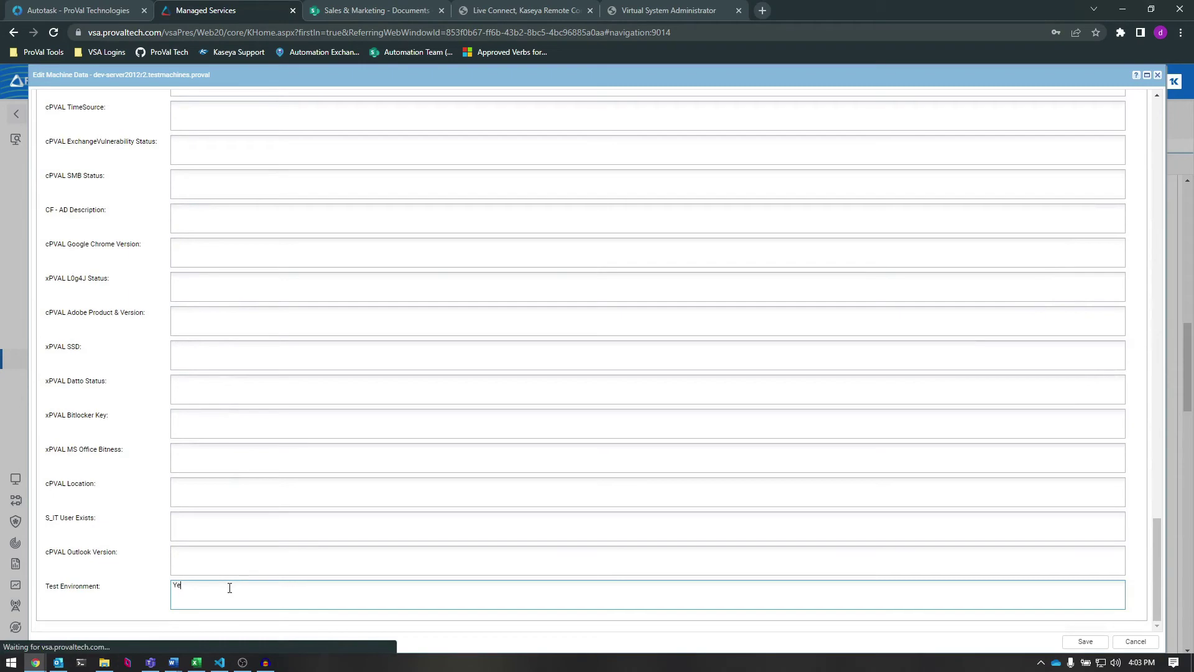
pyautogui.click(1083, 641)
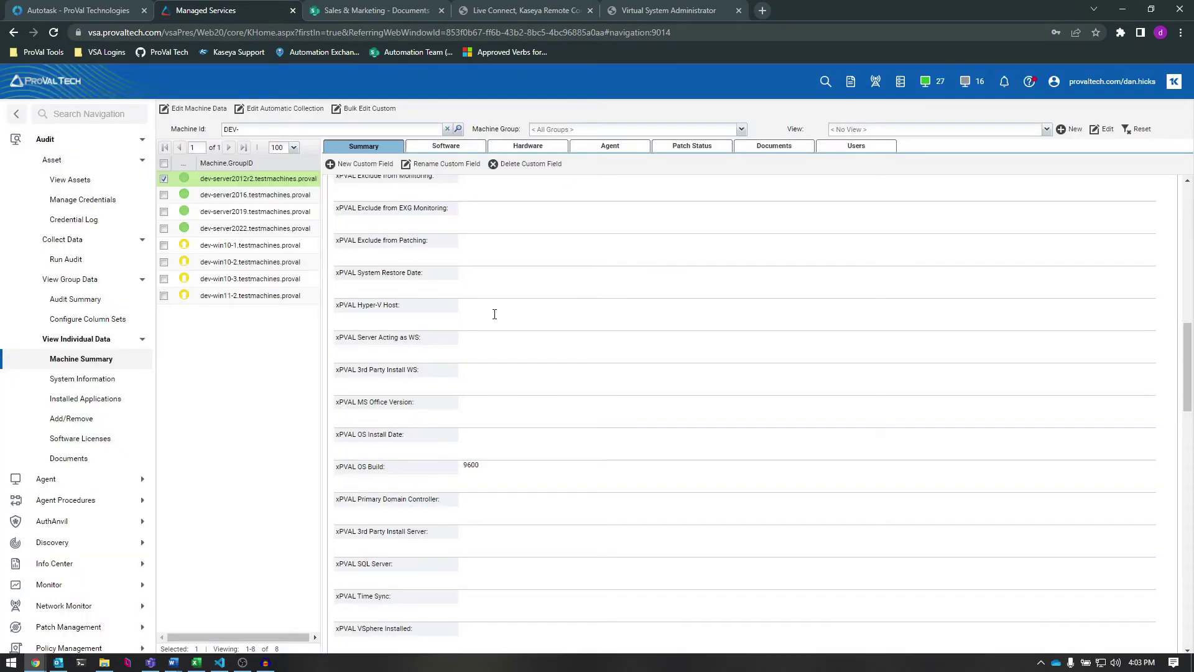
# - Check Test Environment on dev-server2016, dev-win10-3 and dev-win10-2, then reselect dev-server2012r2
pyautogui.scroll(-15, 493, 315)
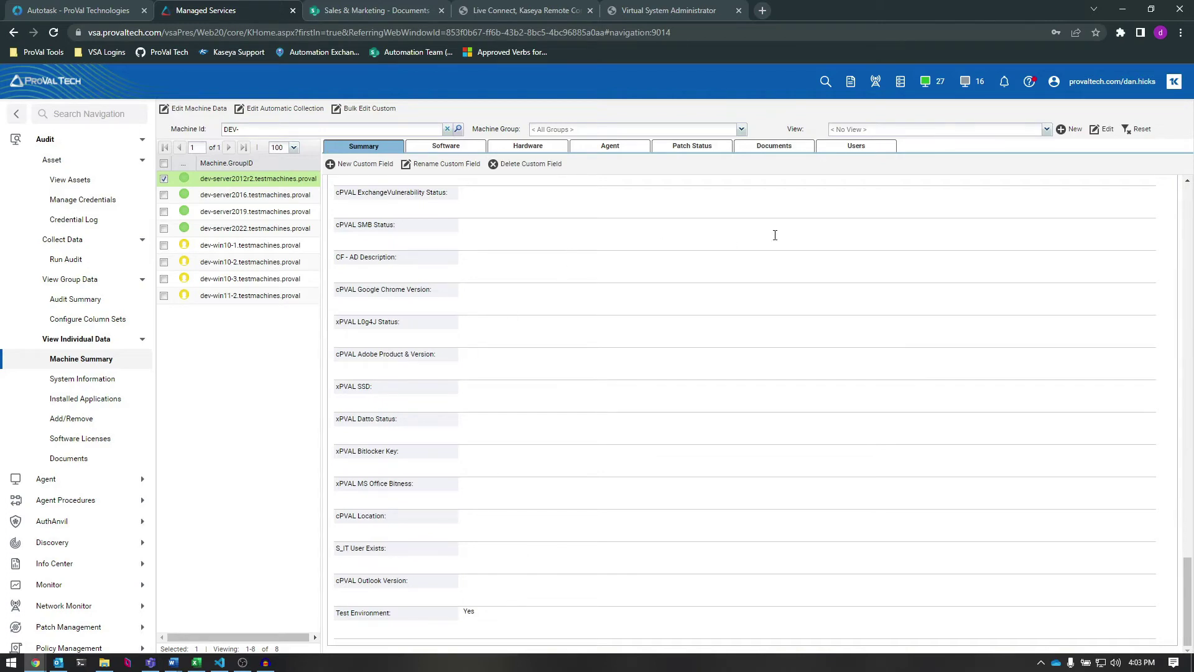
pyautogui.click(256, 189)
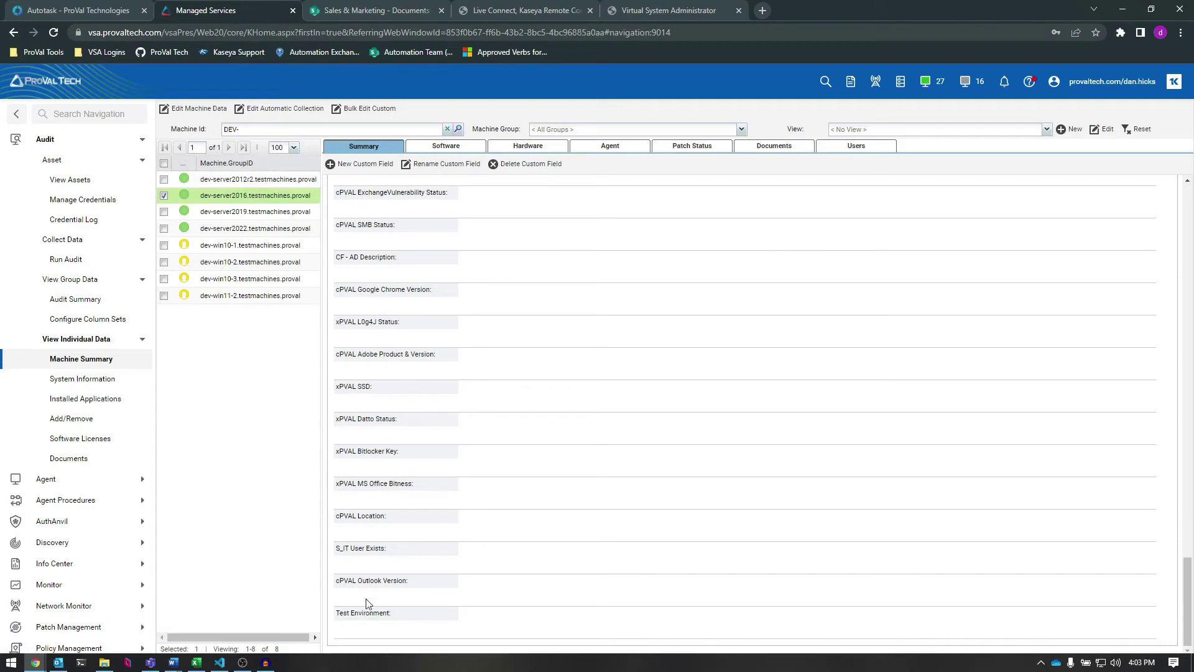
pyautogui.click(248, 280)
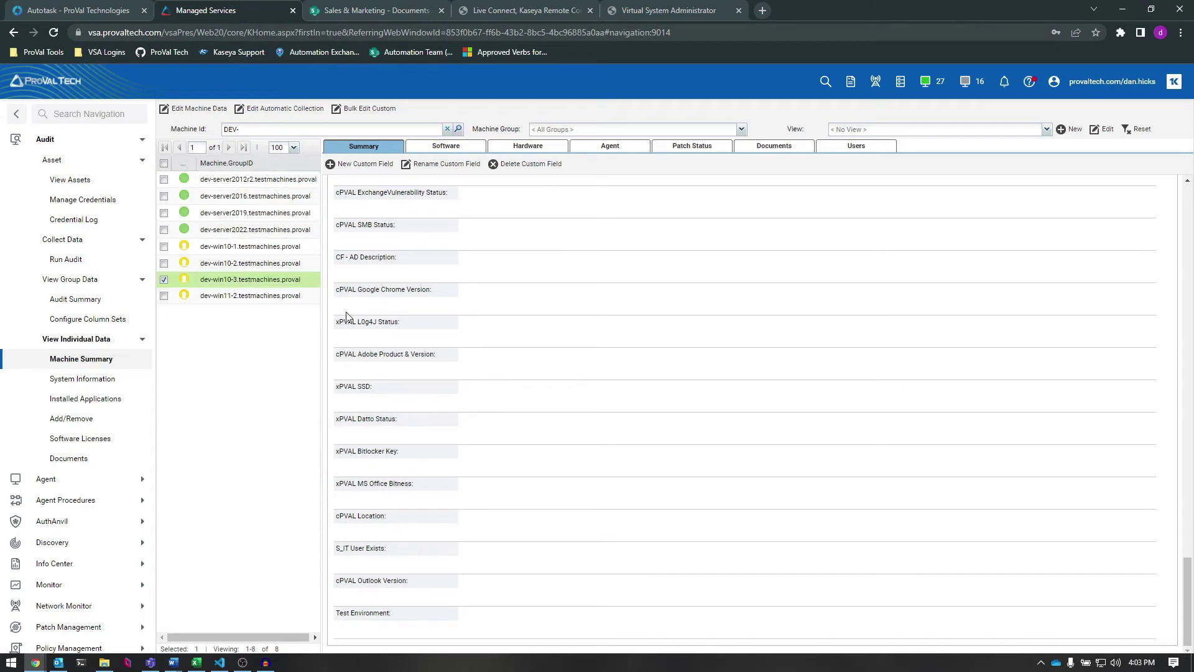
pyautogui.click(272, 263)
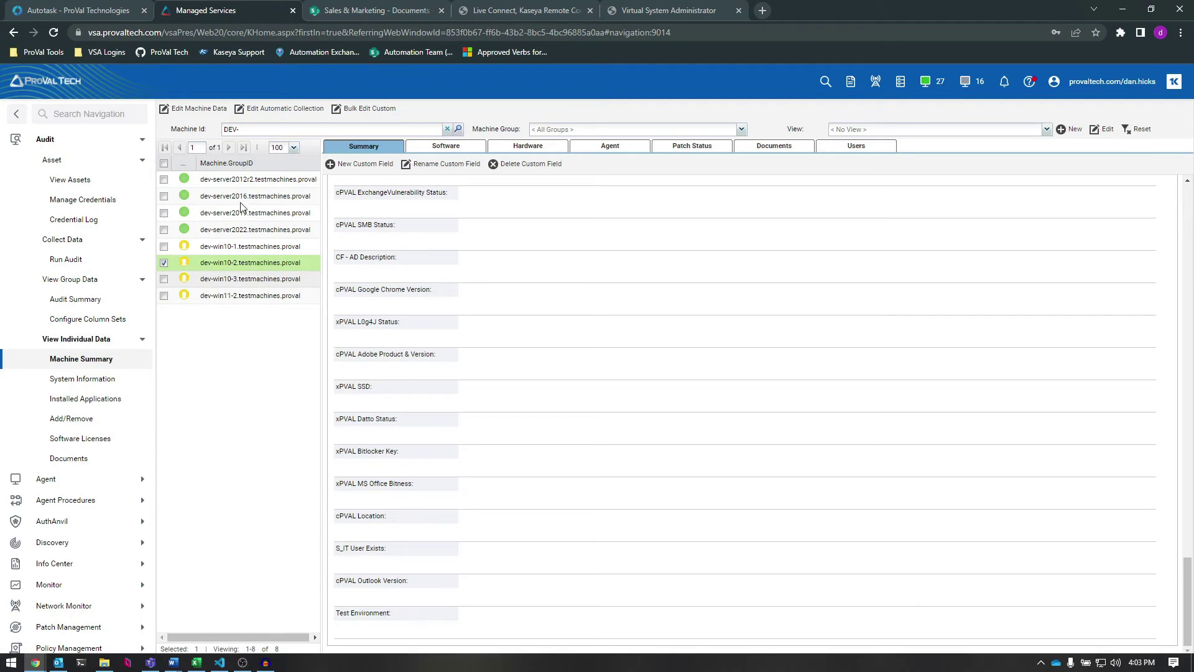
pyautogui.click(249, 179)
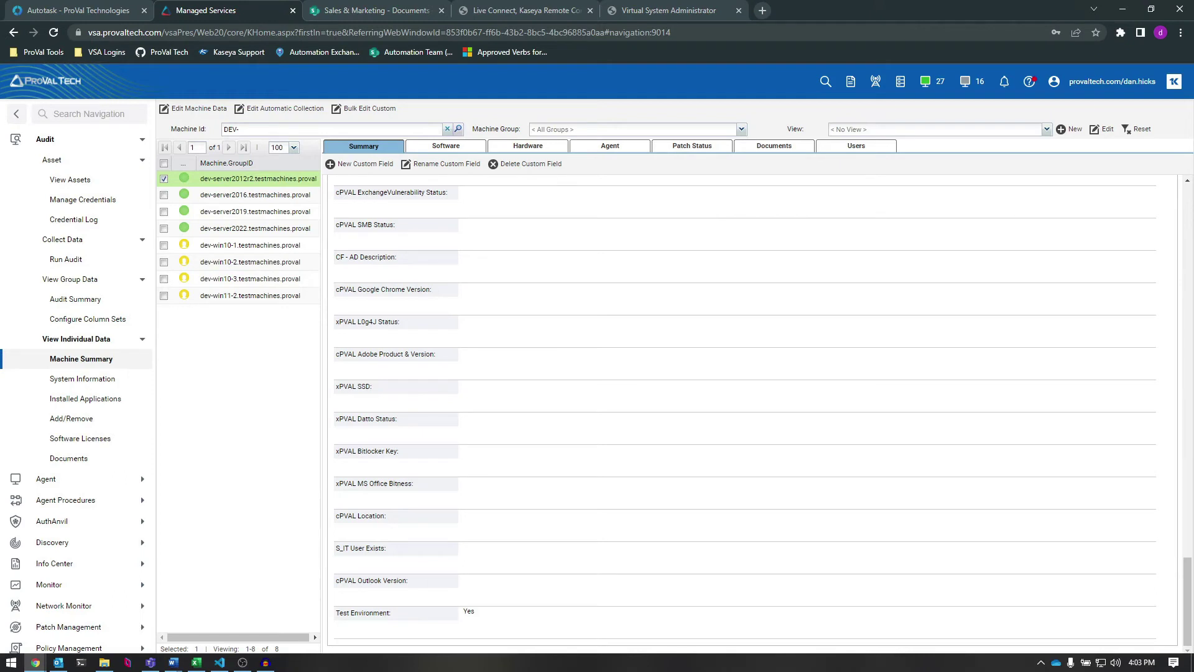
pyautogui.click(1067, 130)
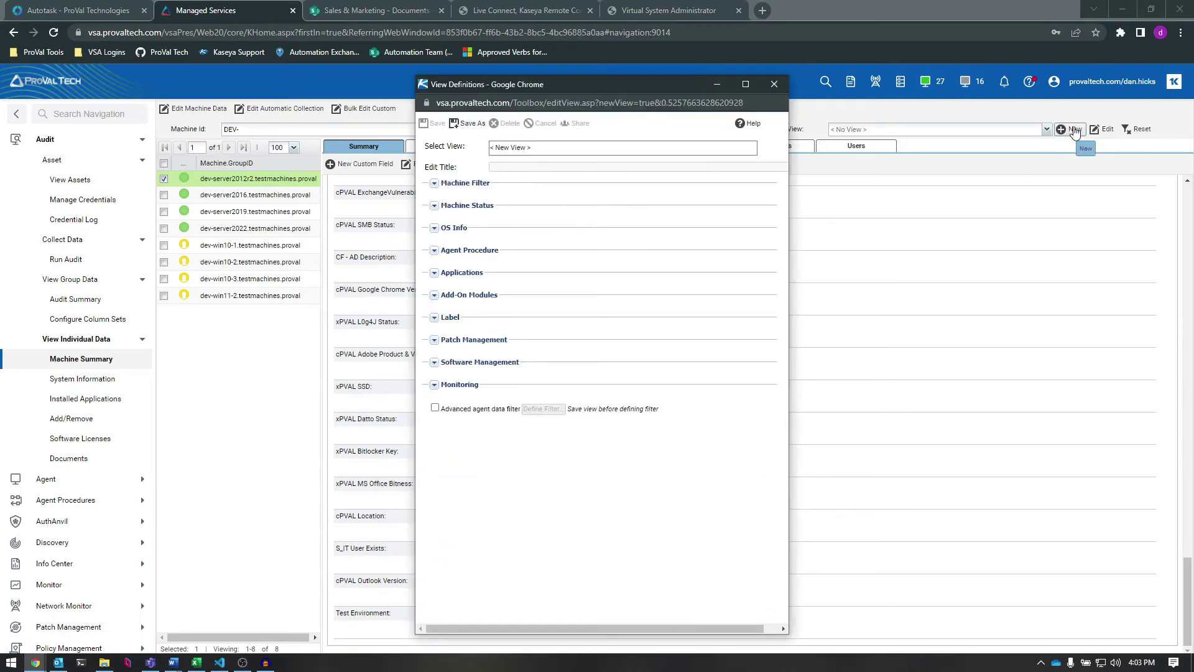
# - Save the new view definition under the name 'Dev Machines'
pyautogui.click(469, 124)
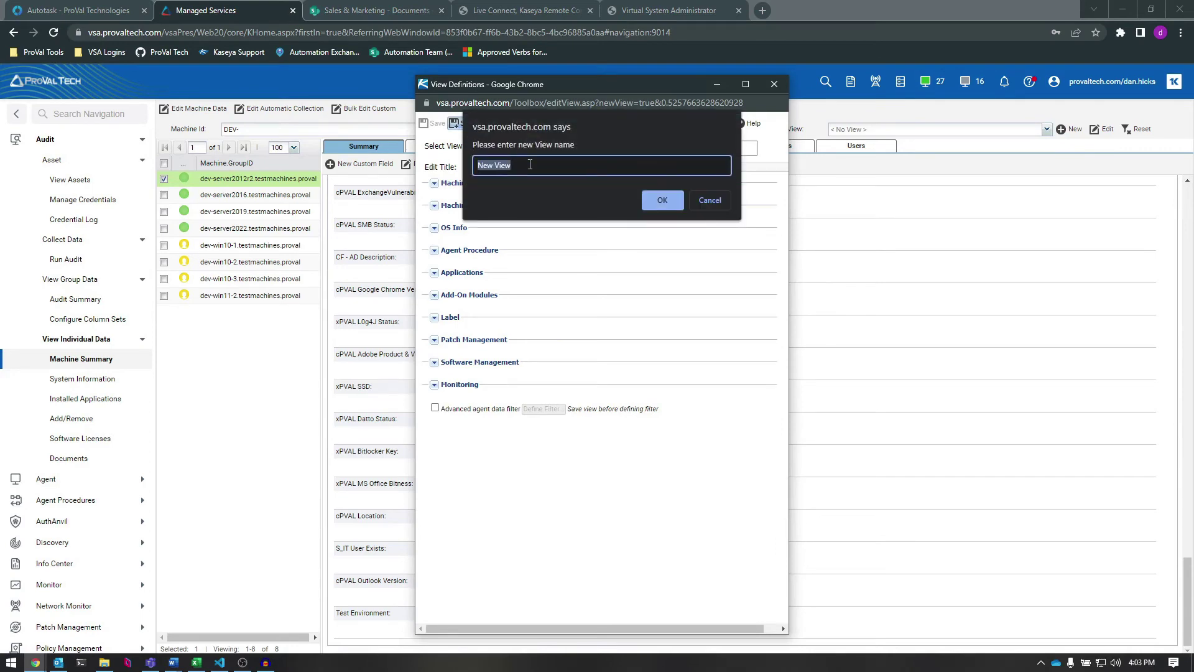
pyautogui.write('Dev')
pyautogui.click(664, 200)
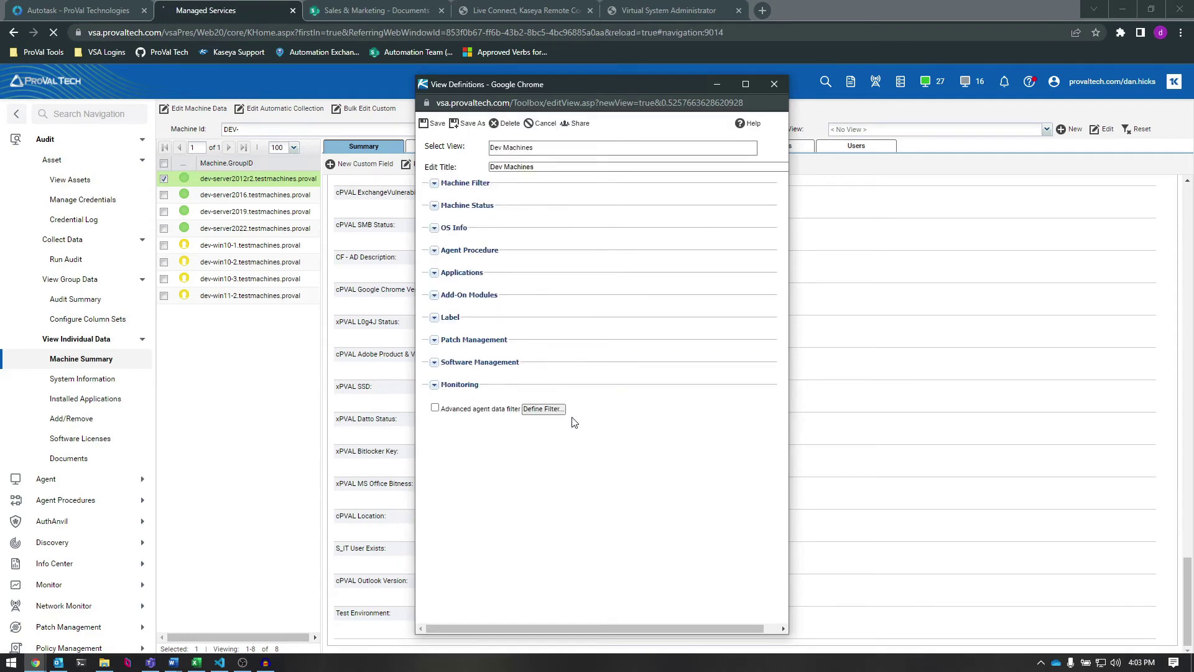
pyautogui.click(542, 410)
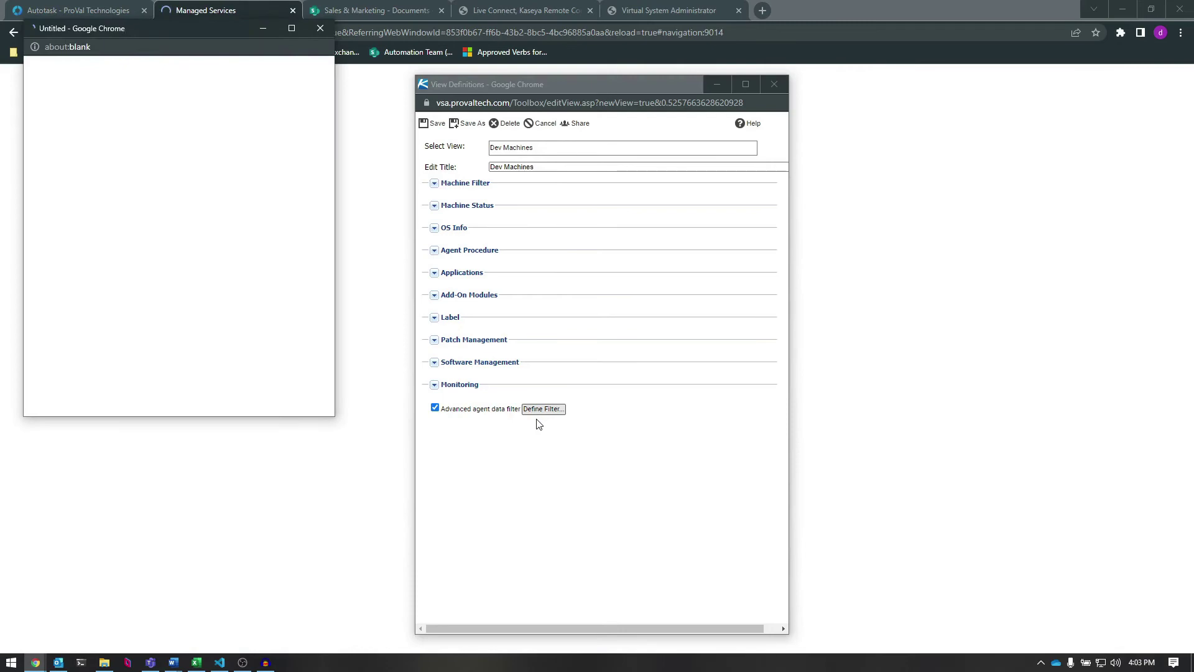
# - Filter the Dev Machines view to Test Environment = Y, apply it, and save the view
pyautogui.moveTo(97, 31); pyautogui.dragTo(127, 58)
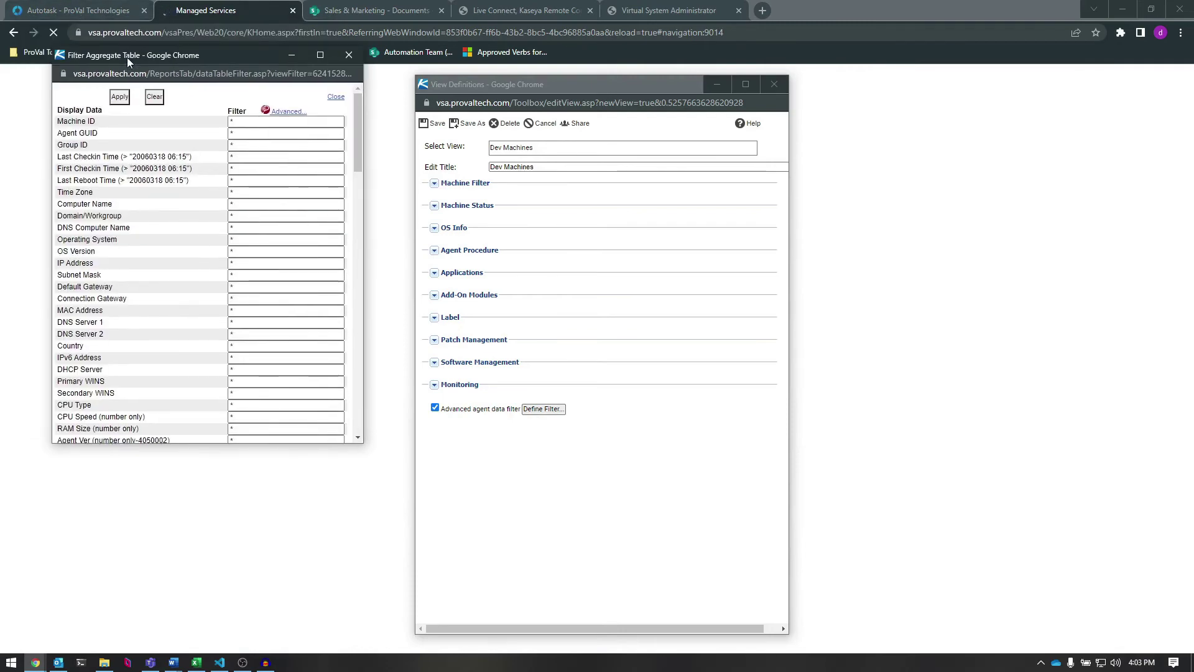
pyautogui.scroll(-5, 258, 229)
pyautogui.scroll(-12, 259, 229)
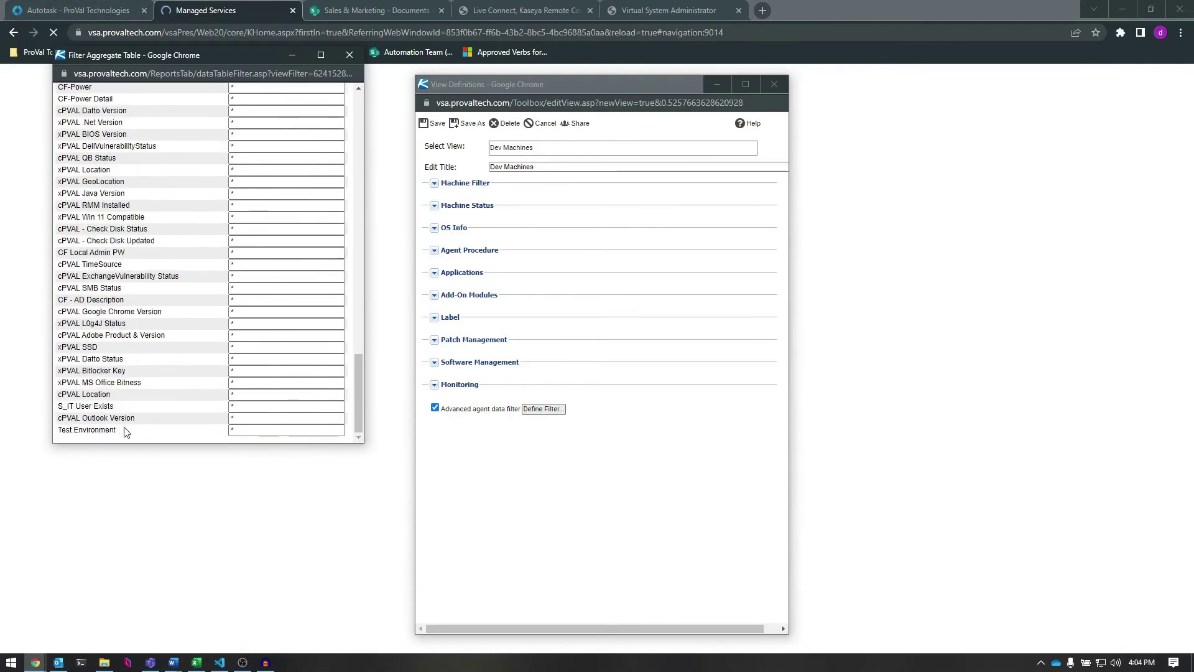
pyautogui.moveTo(127, 433); pyautogui.dragTo(225, 434)
pyautogui.click(234, 430)
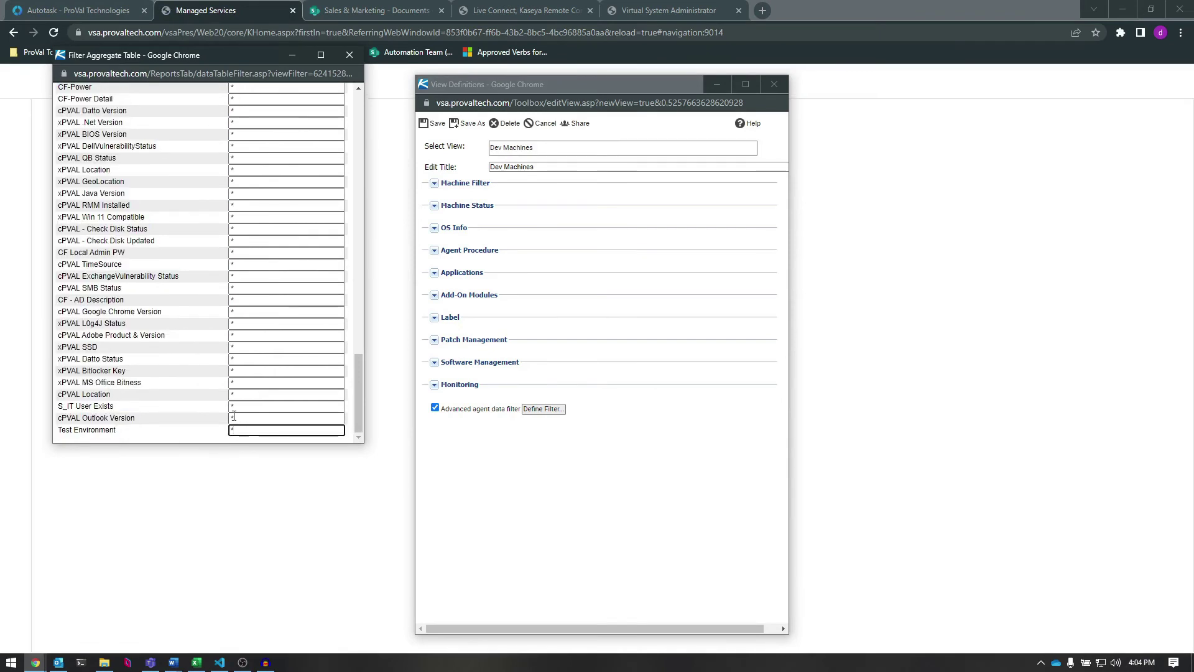
pyautogui.press('BackSpace')
pyautogui.write('Yes')
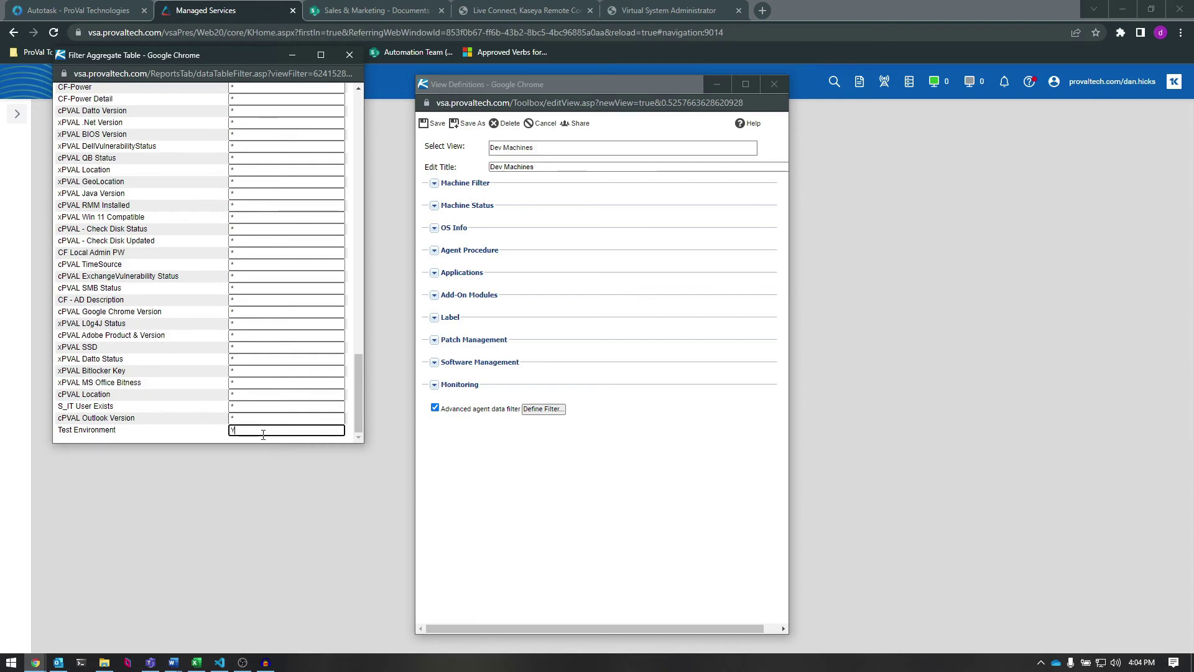
pyautogui.scroll(5, 265, 411)
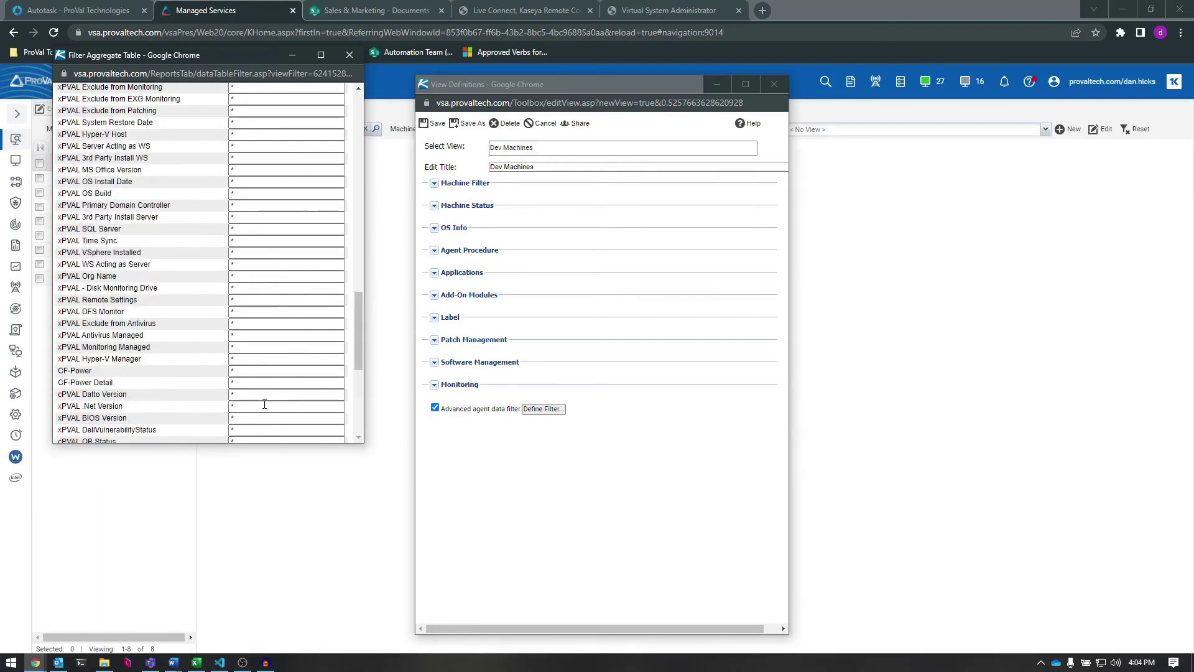
pyautogui.scroll(10, 264, 404)
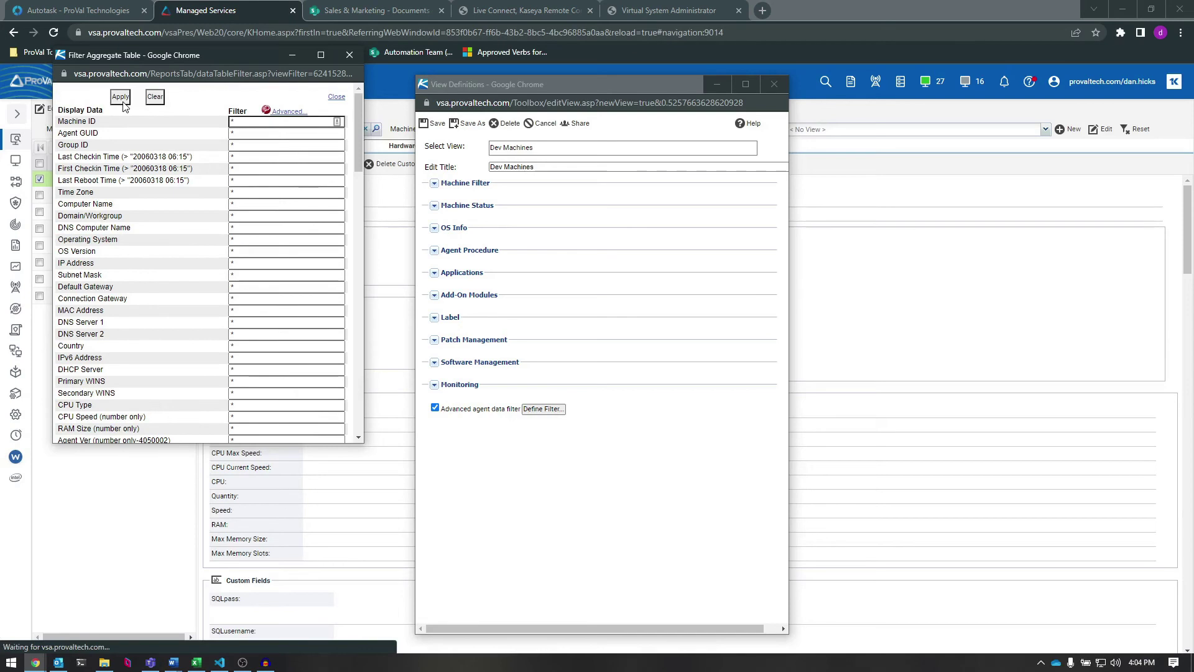
pyautogui.click(123, 101)
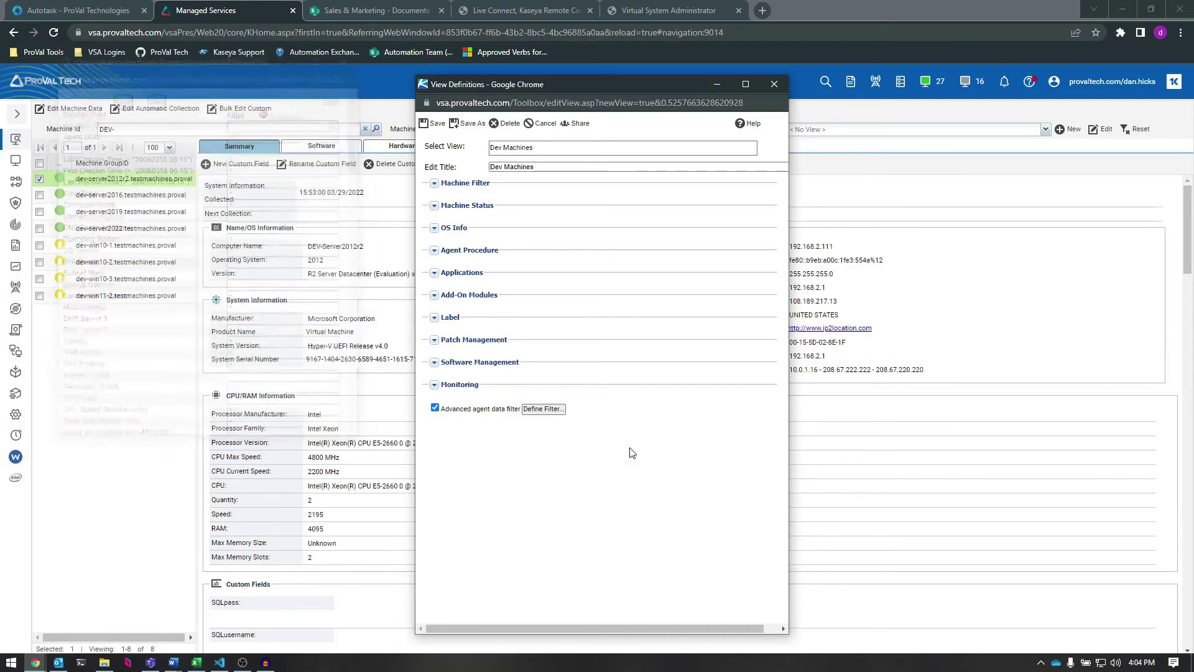
pyautogui.click(433, 123)
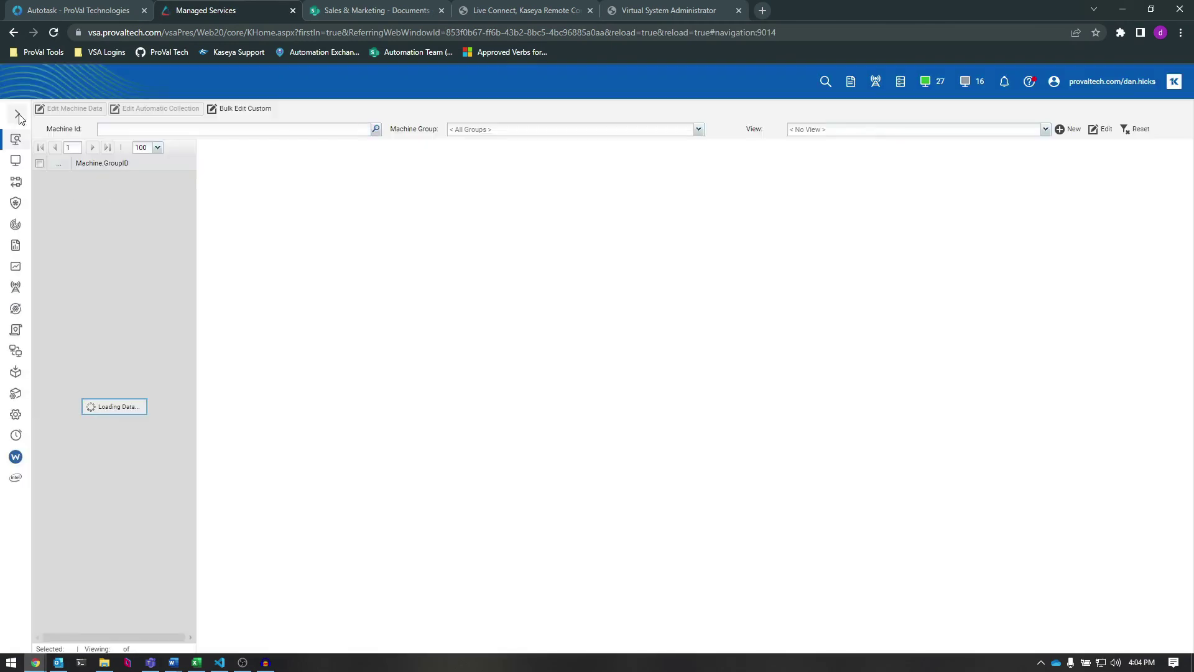
# - In Agent > Manage Agents, apply the Dev Machines view so only dev-server2012r2 remains
pyautogui.click(17, 116)
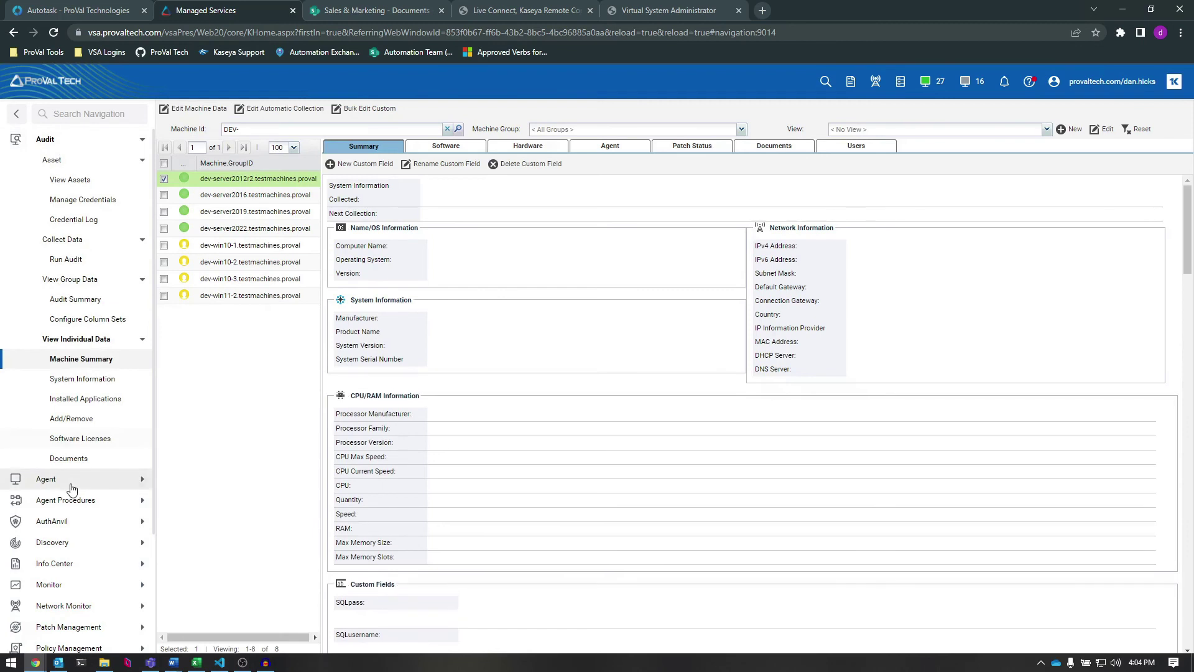
pyautogui.click(47, 479)
pyautogui.click(76, 179)
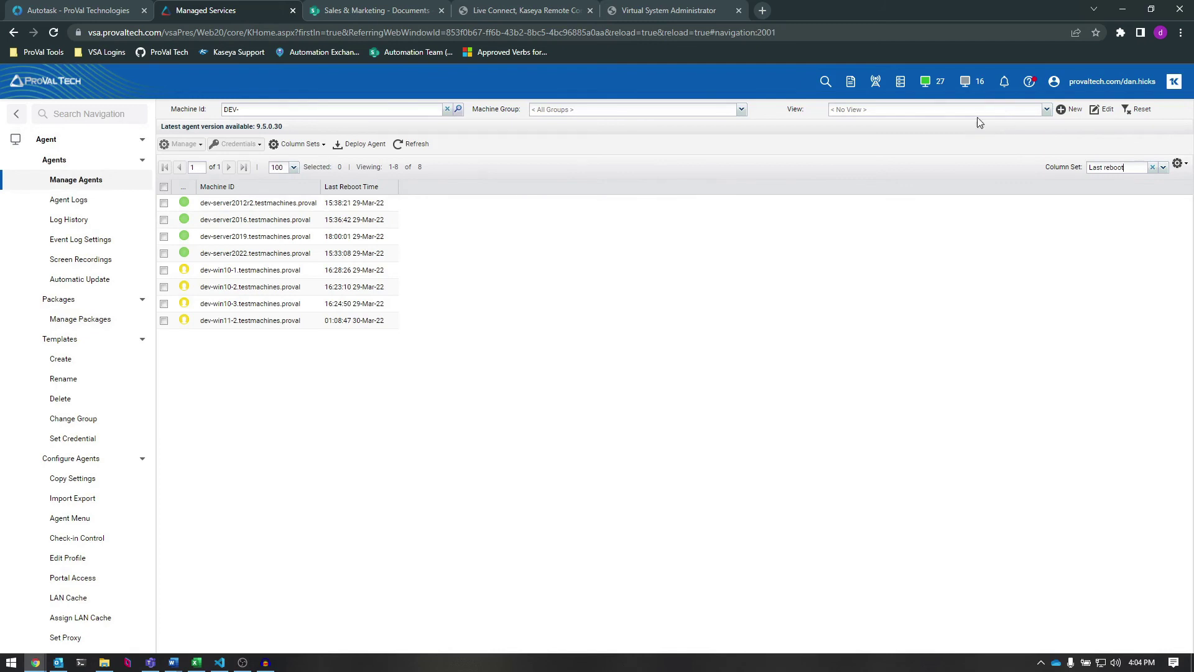
pyautogui.write('Dev')
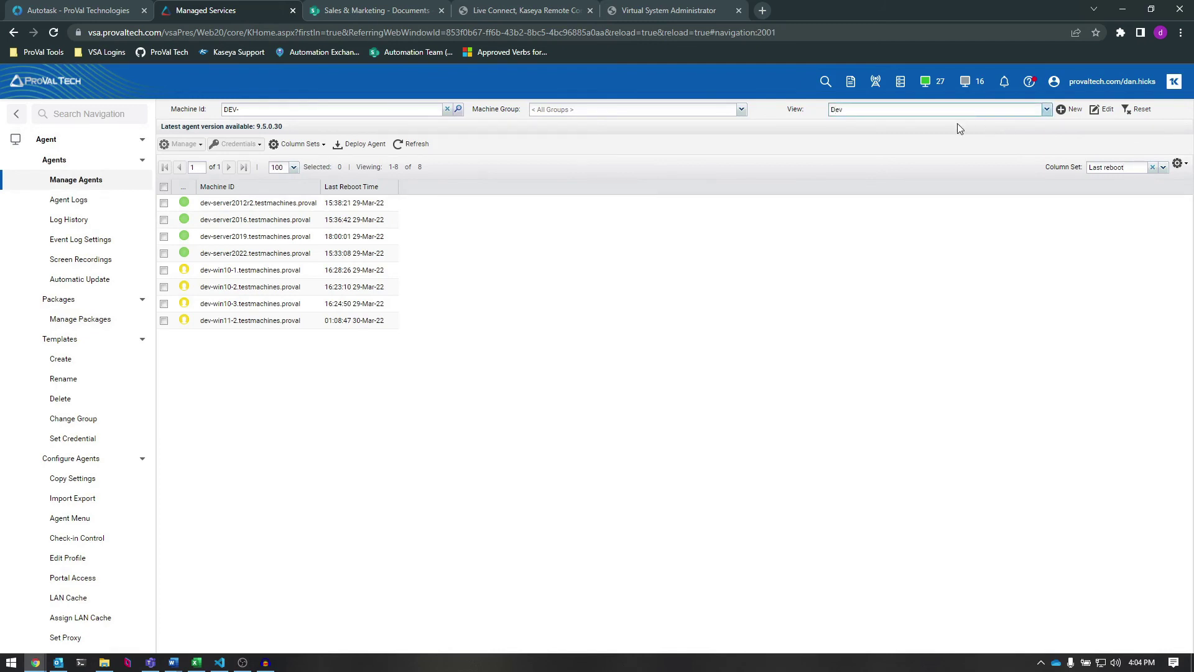
pyautogui.click(871, 138)
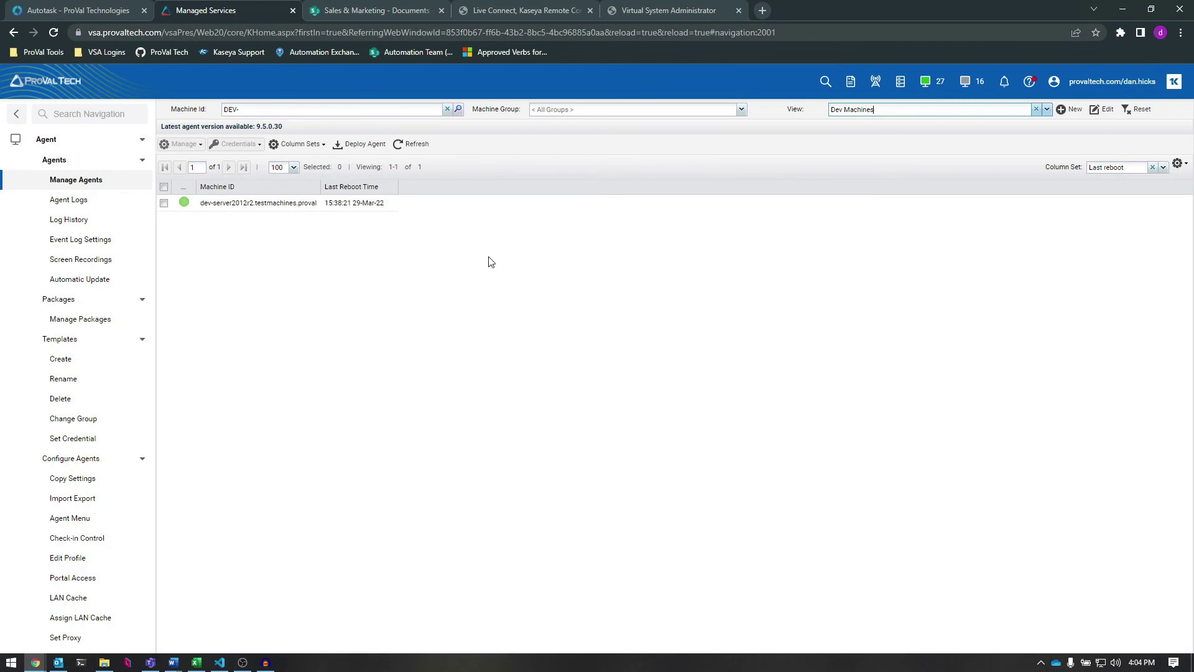
# - From the Last Reboot Time header menu, show the Columns list and browse its available agent-grid columns
pyautogui.click(394, 187)
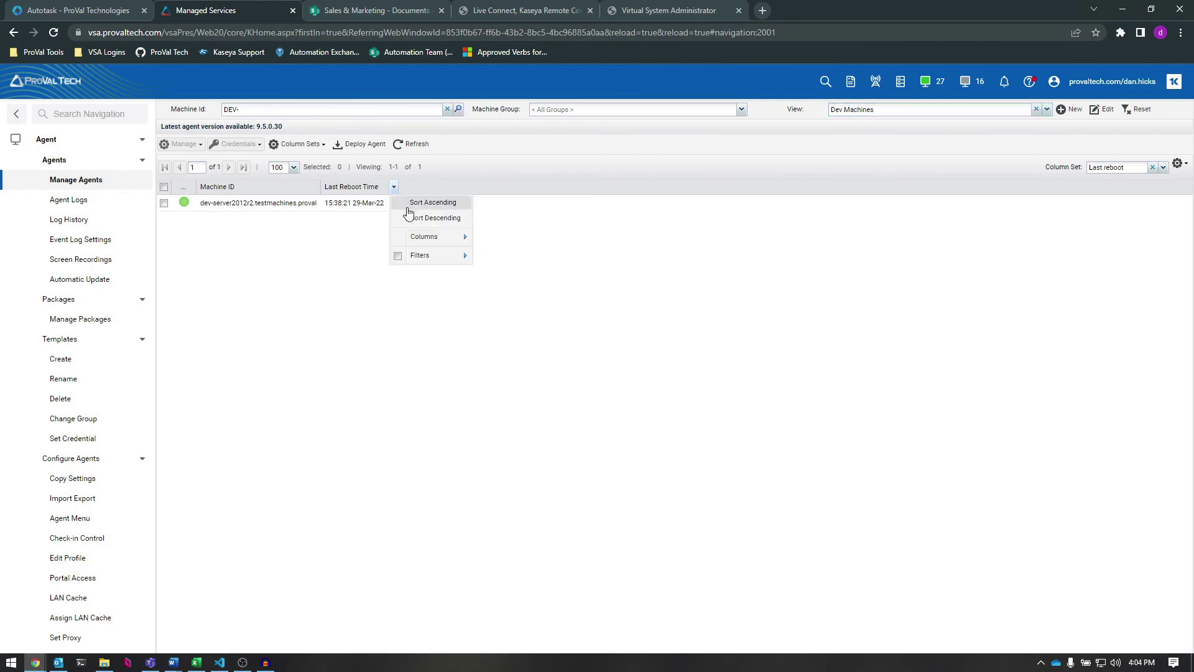
pyautogui.moveTo(462, 235)
pyautogui.scroll(-5, 553, 296)
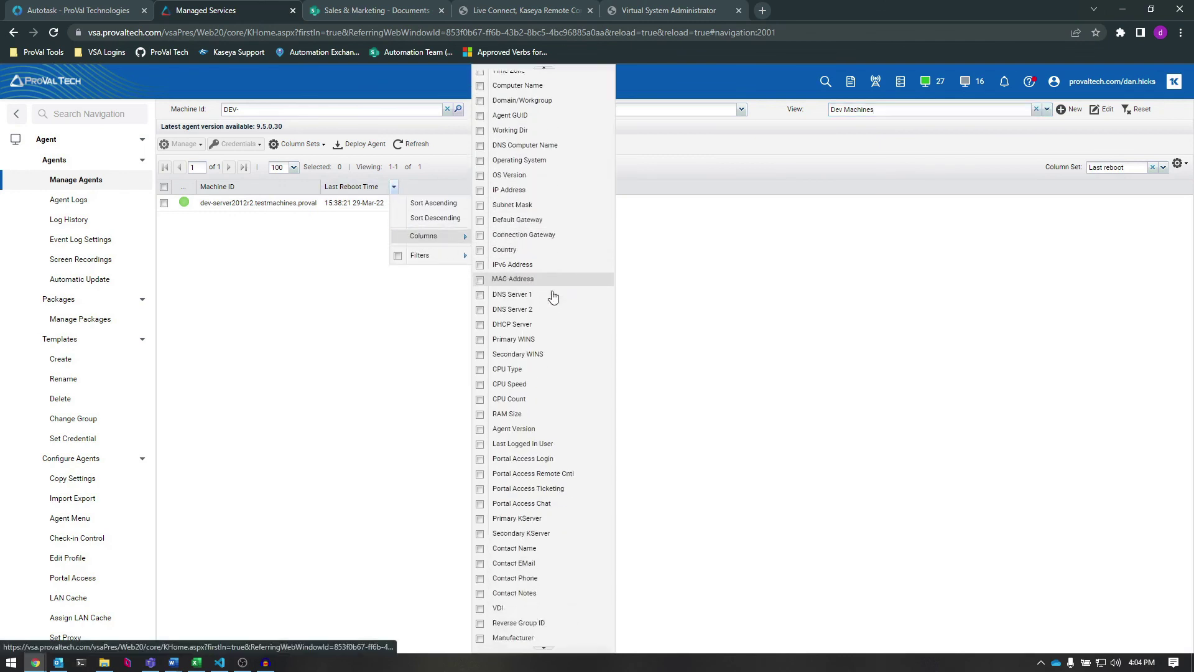
pyautogui.scroll(-6, 553, 297)
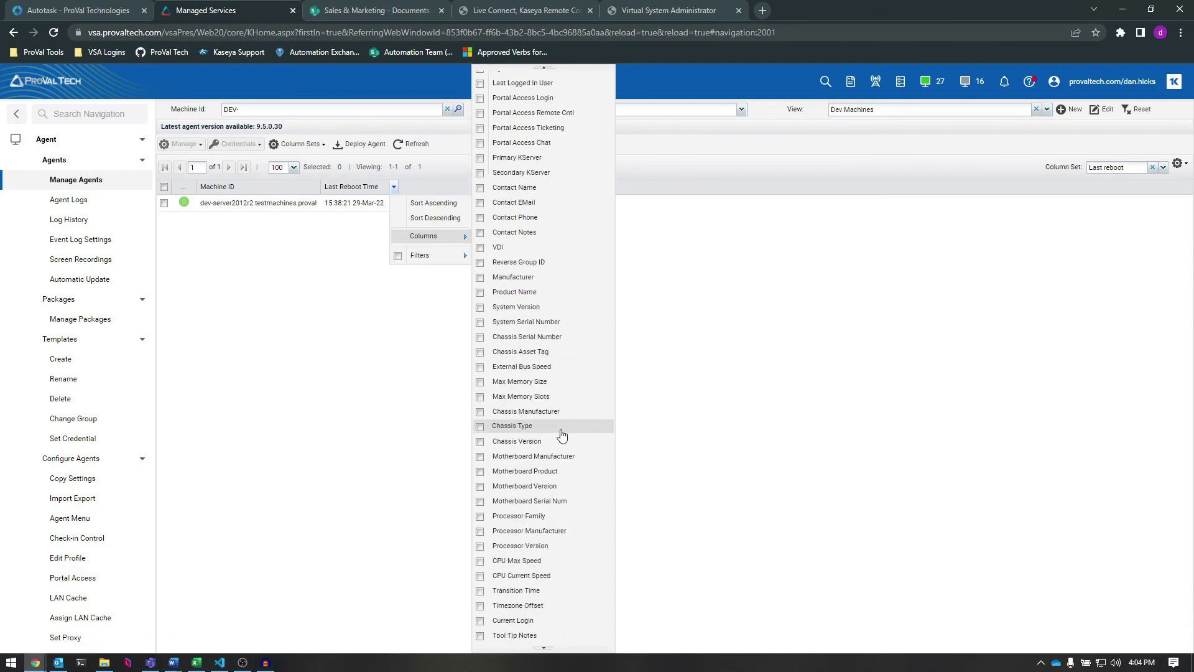
pyautogui.scroll(-7, 563, 434)
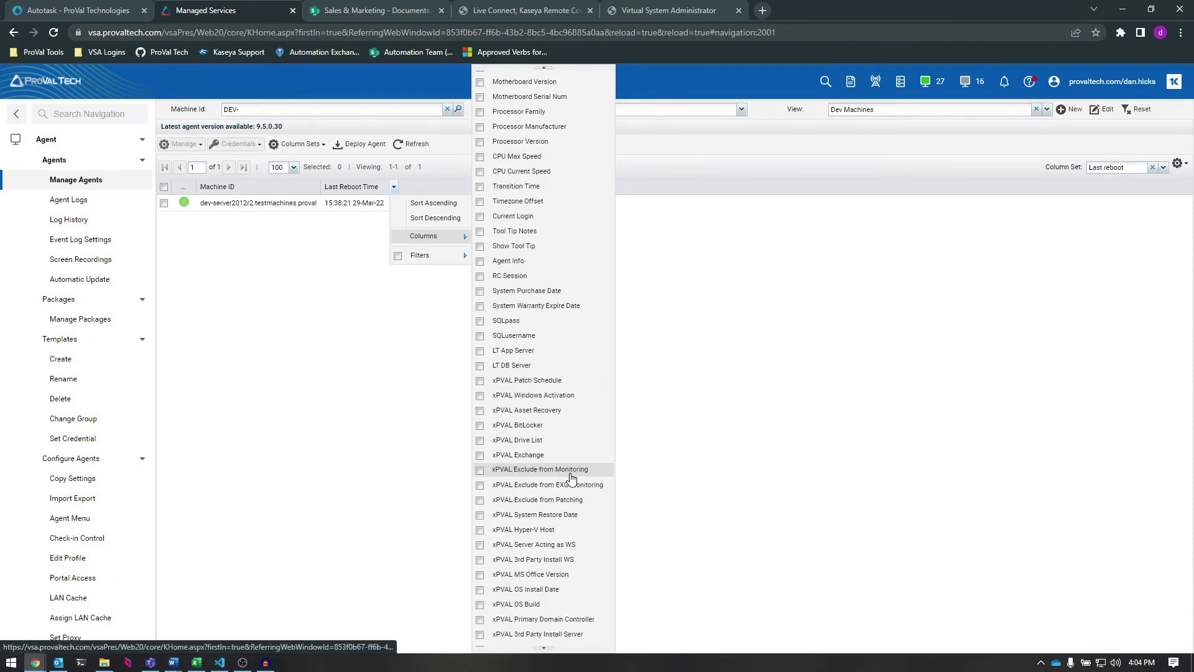
pyautogui.scroll(-8, 571, 477)
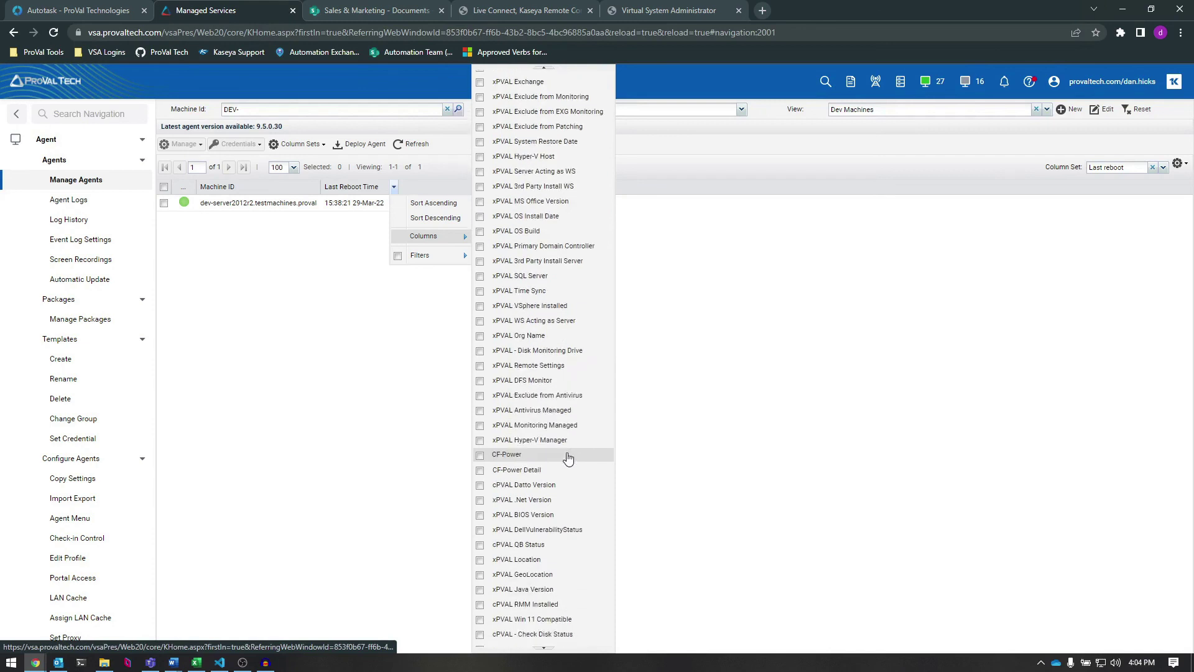
pyautogui.scroll(-6, 566, 451)
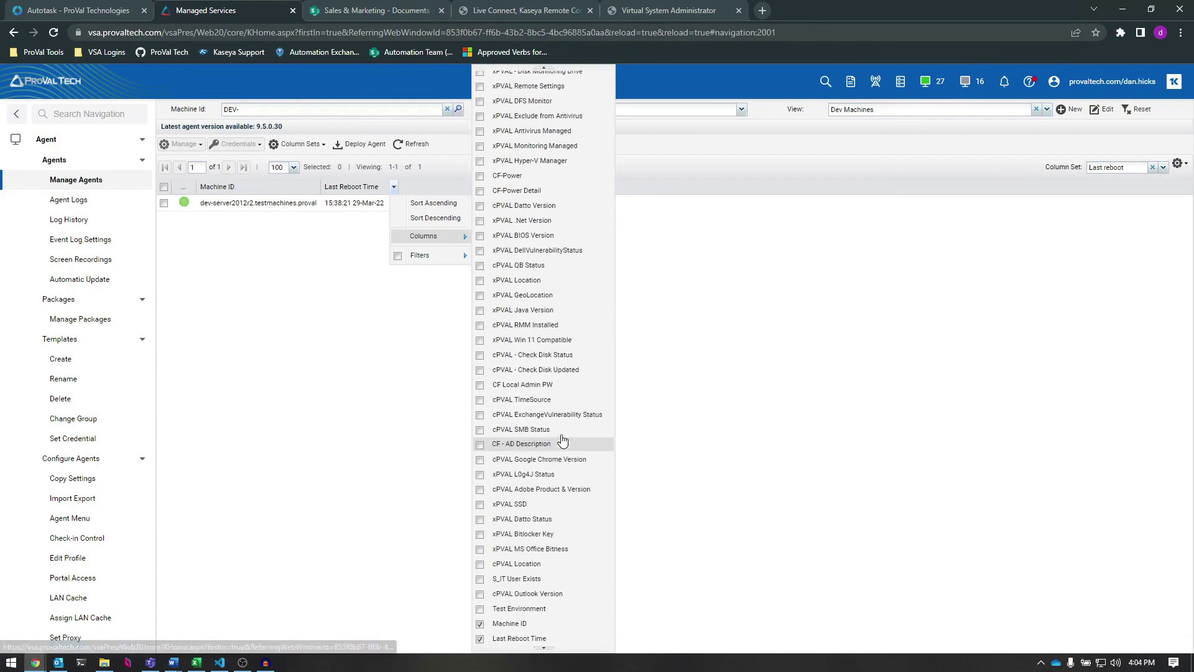
pyautogui.scroll(4, 535, 529)
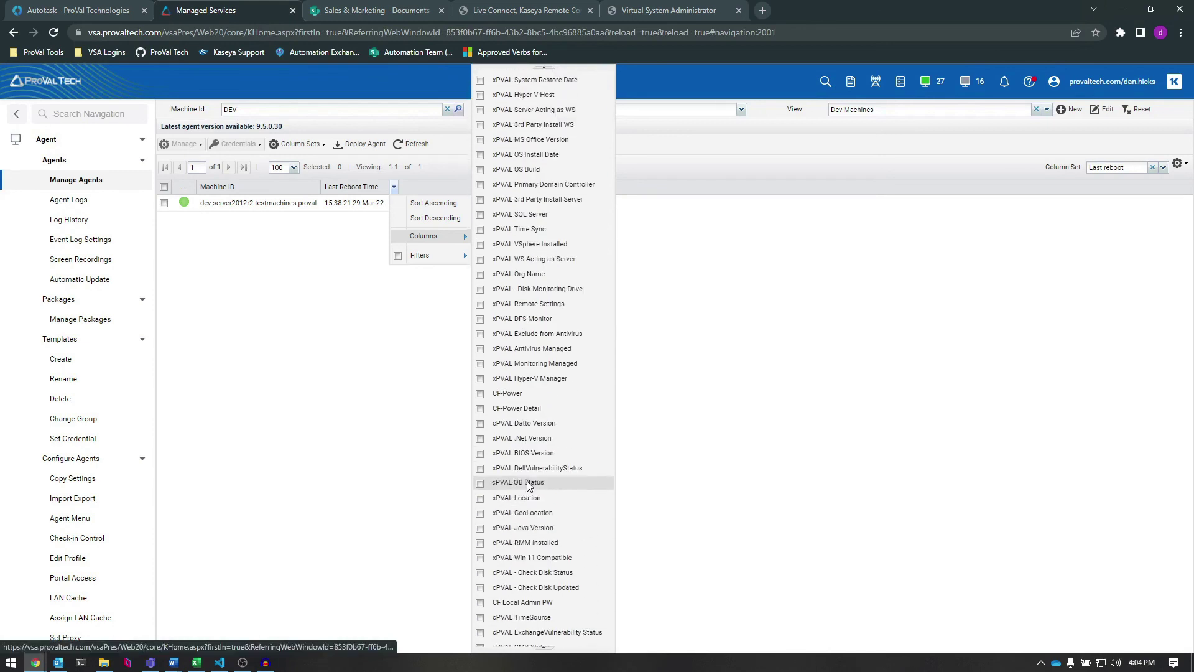
pyautogui.scroll(8, 530, 486)
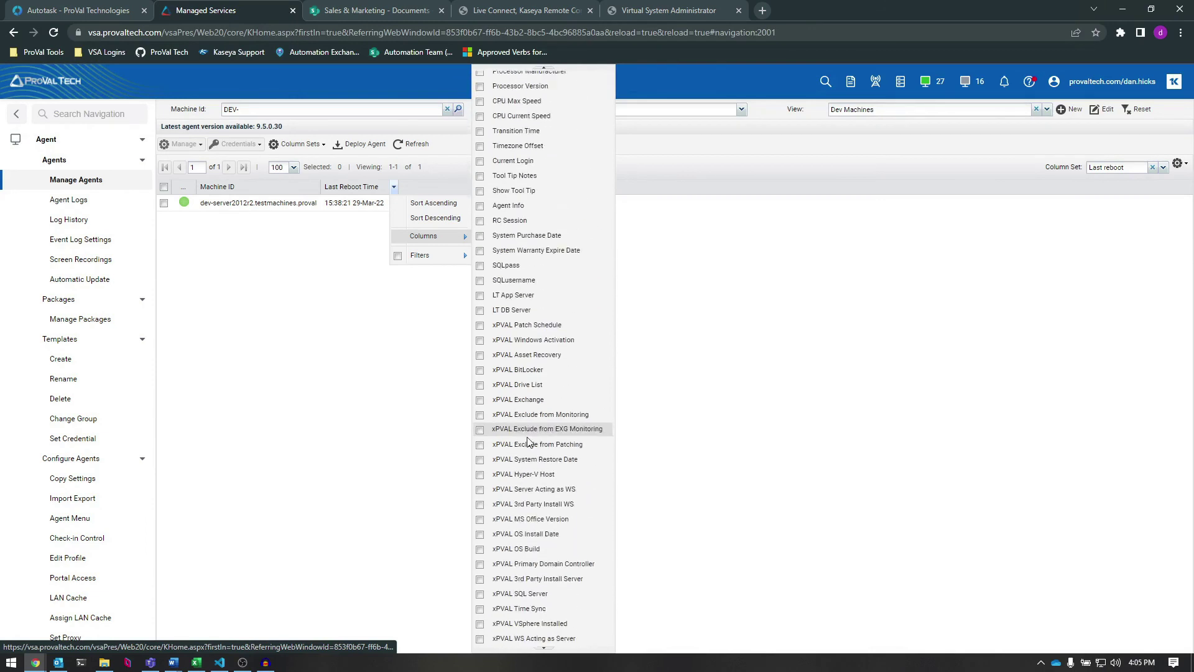
pyautogui.scroll(7, 528, 435)
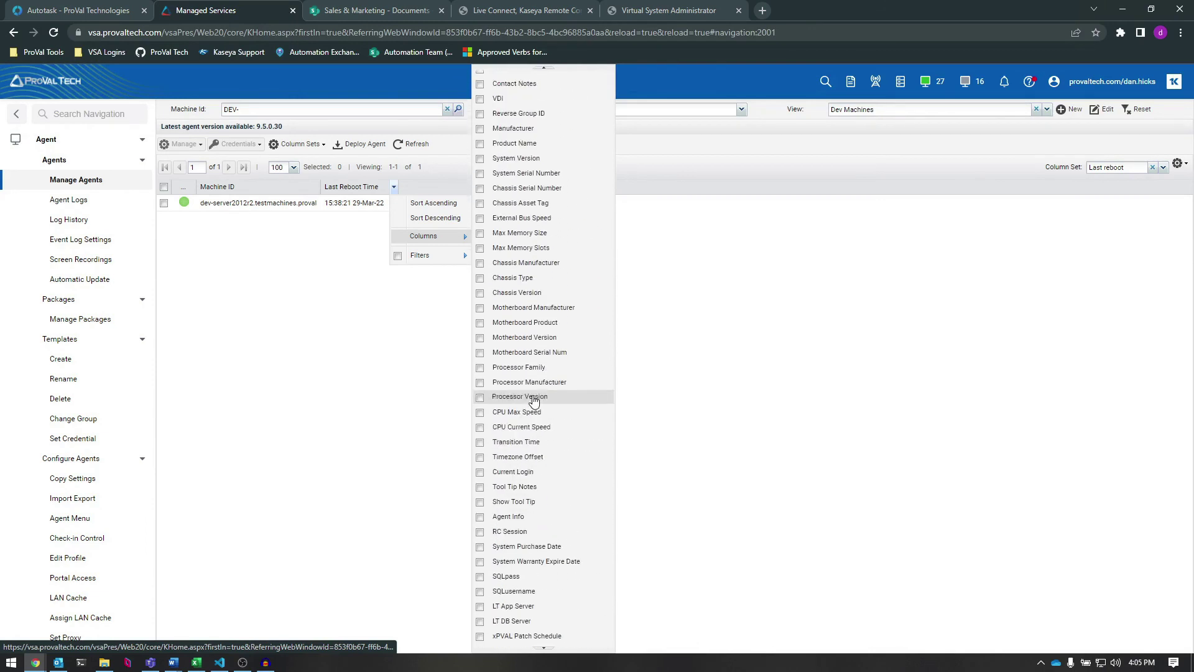
pyautogui.scroll(7, 534, 399)
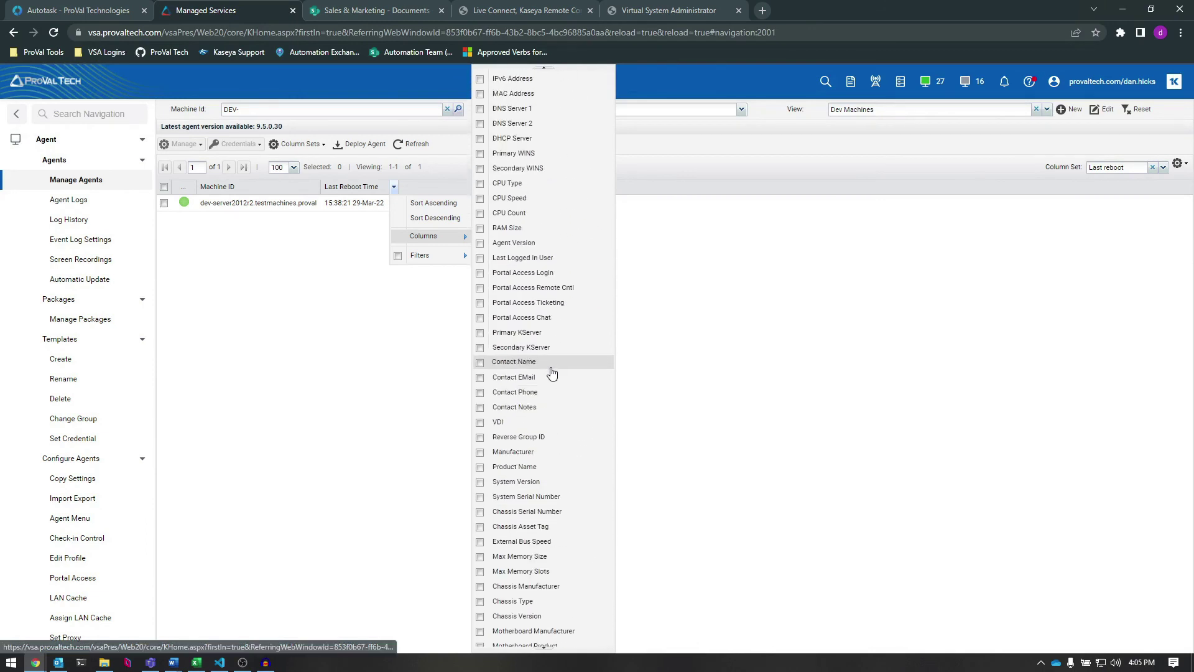
pyautogui.scroll(5, 552, 372)
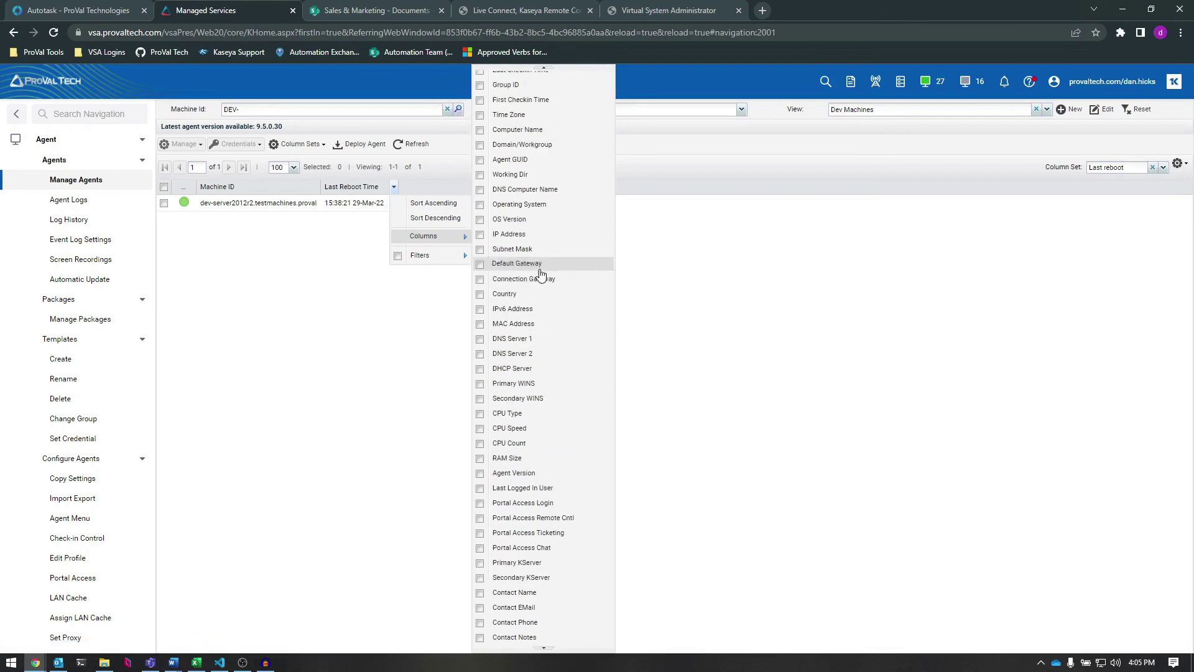
pyautogui.scroll(2, 541, 274)
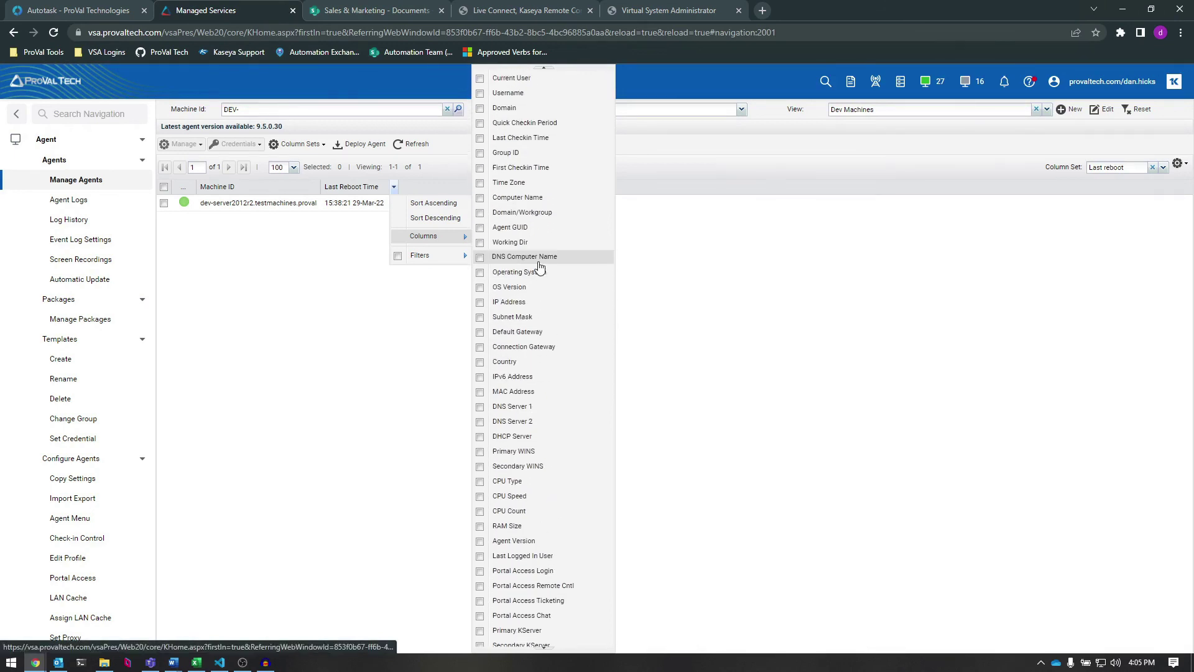